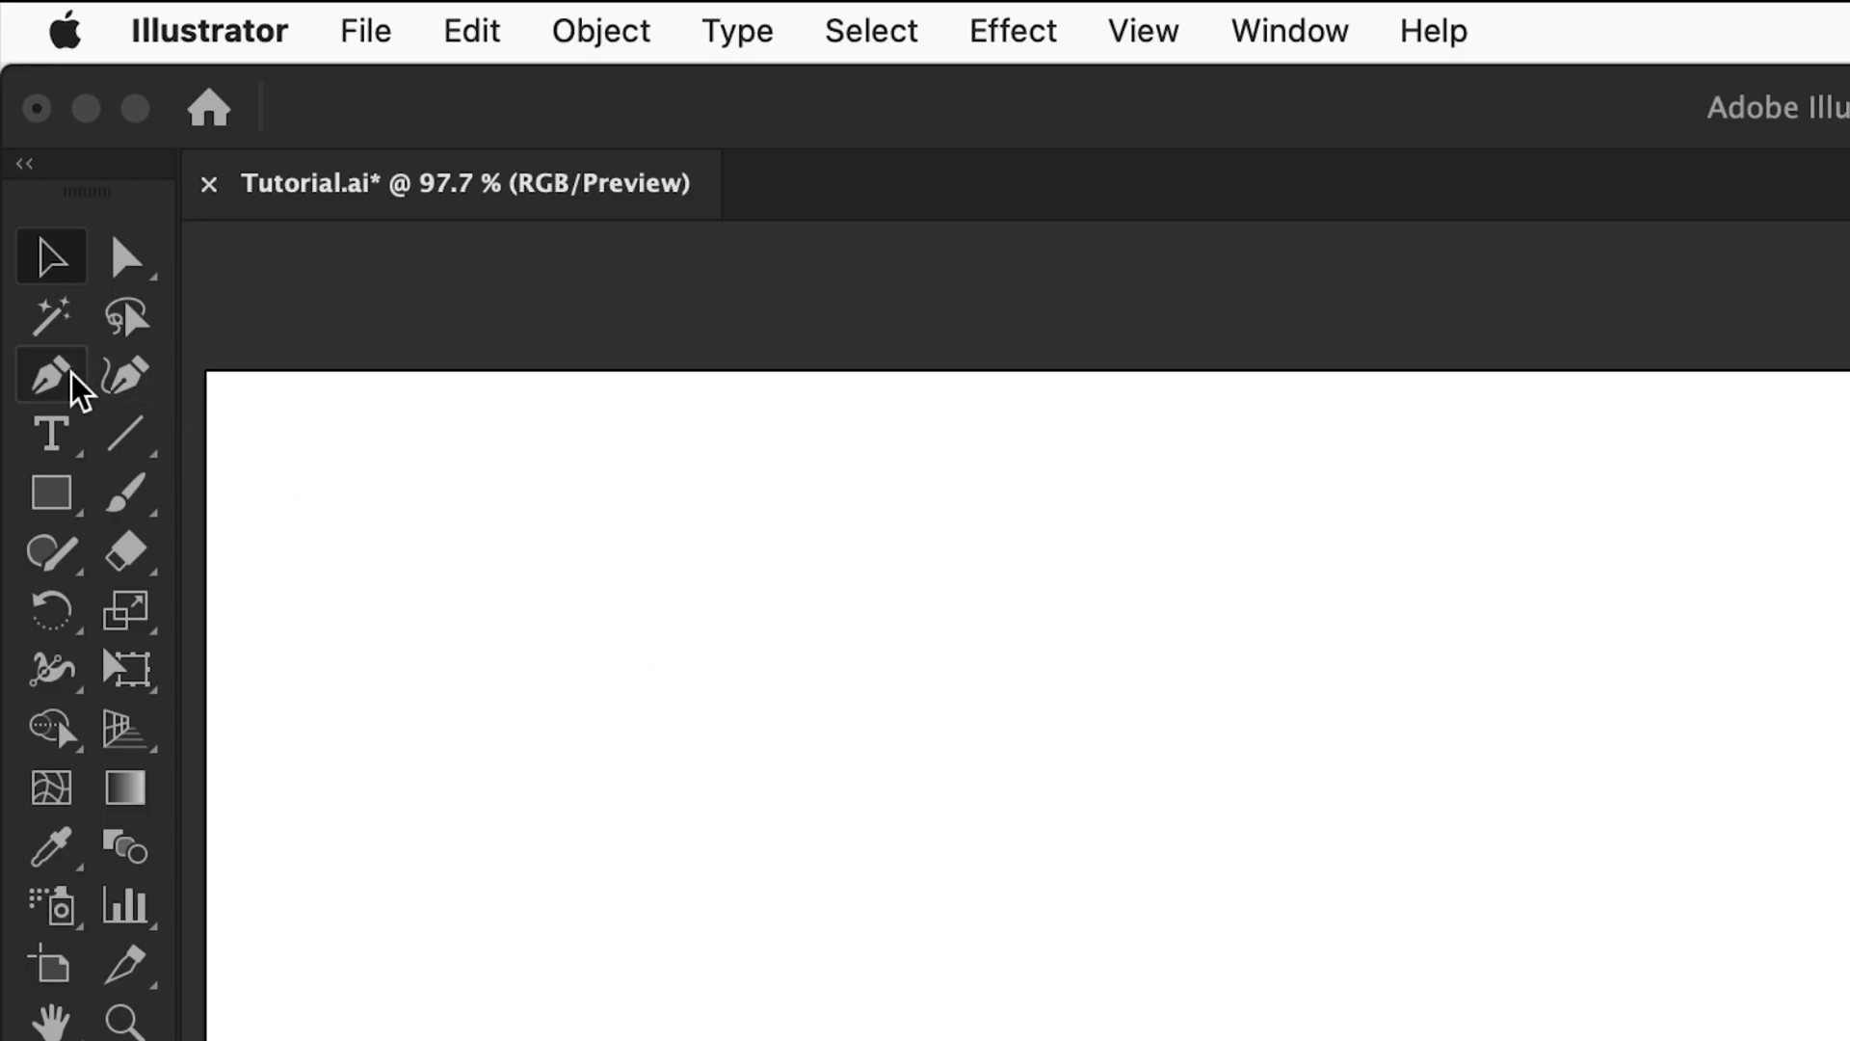
Step: Draw the start of a game controller outline with the Pen tool, from a straight upper edge curving down the left grip
{"action": "left_click", "coordinate": [68, 376]}
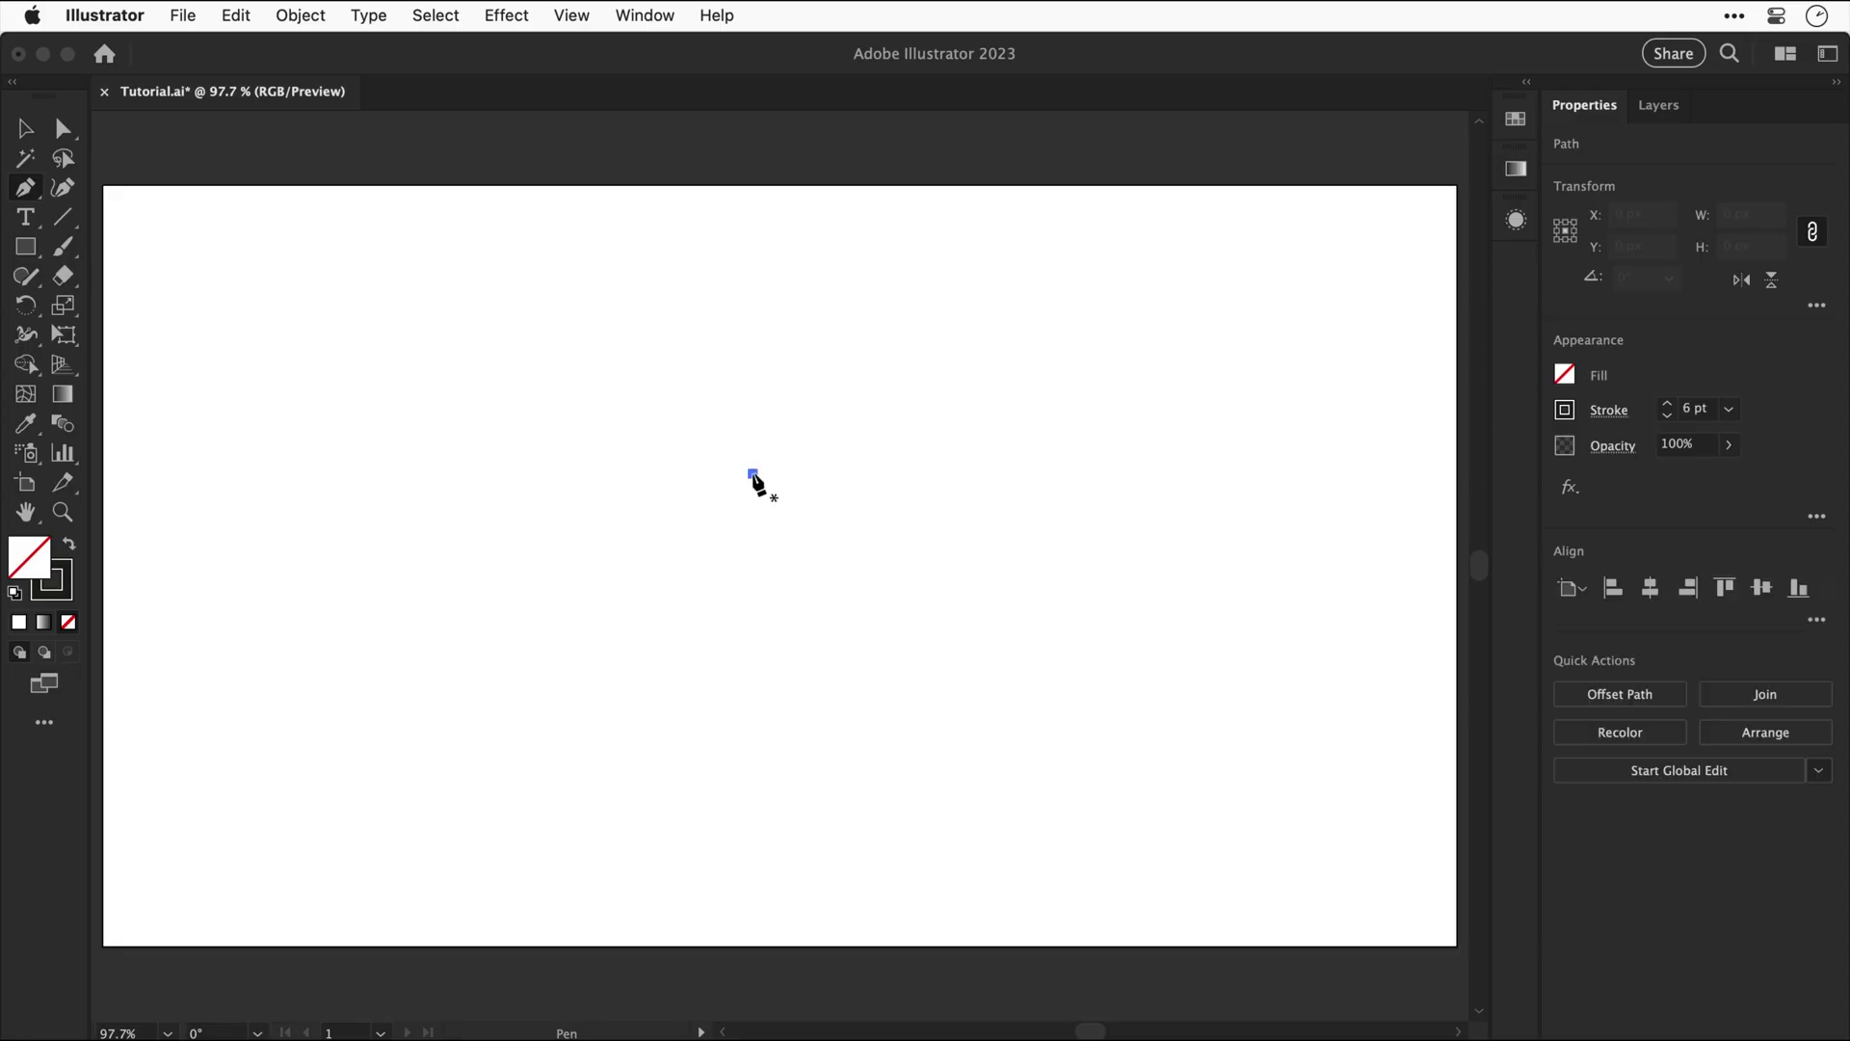
{"action": "left_click", "coordinate": [753, 473]}
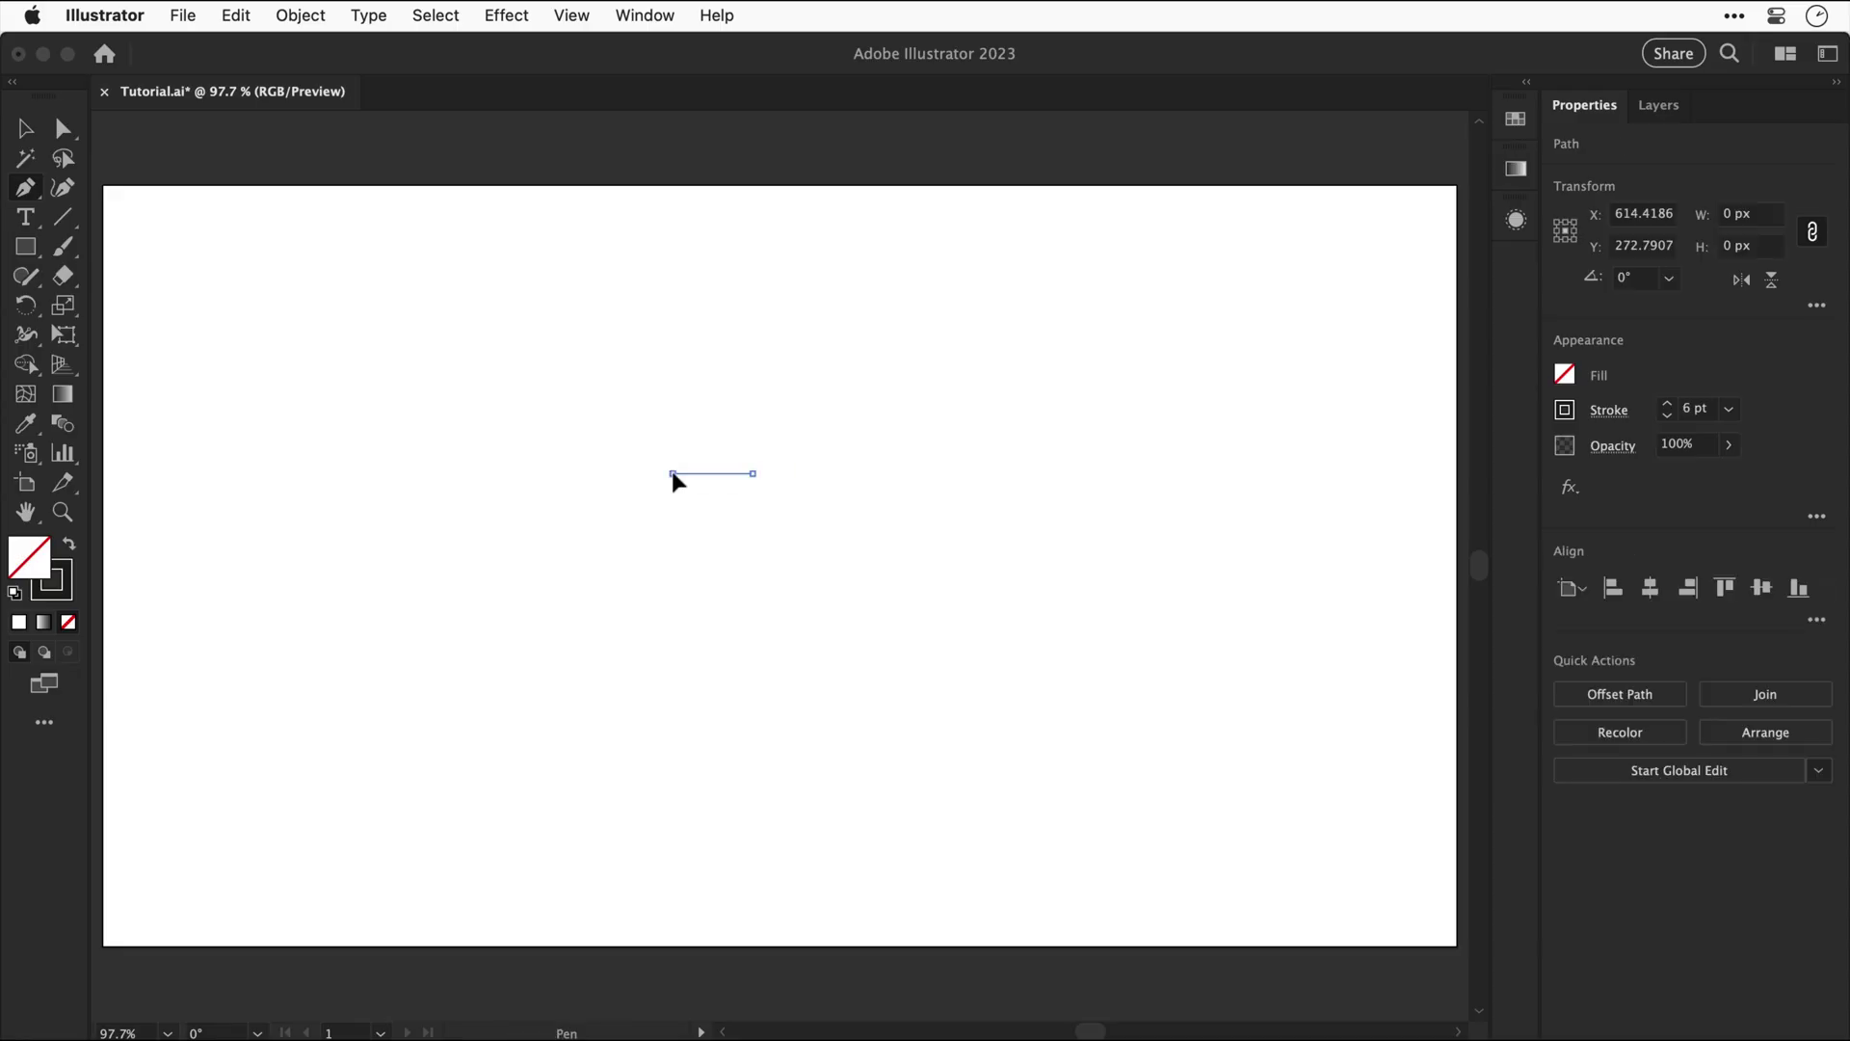
{"action": "left_click", "coordinate": [675, 473]}
{"action": "left_click_drag", "start_coordinate": [612, 447], "coordinate": [577, 445]}
{"action": "left_click", "coordinate": [537, 484]}
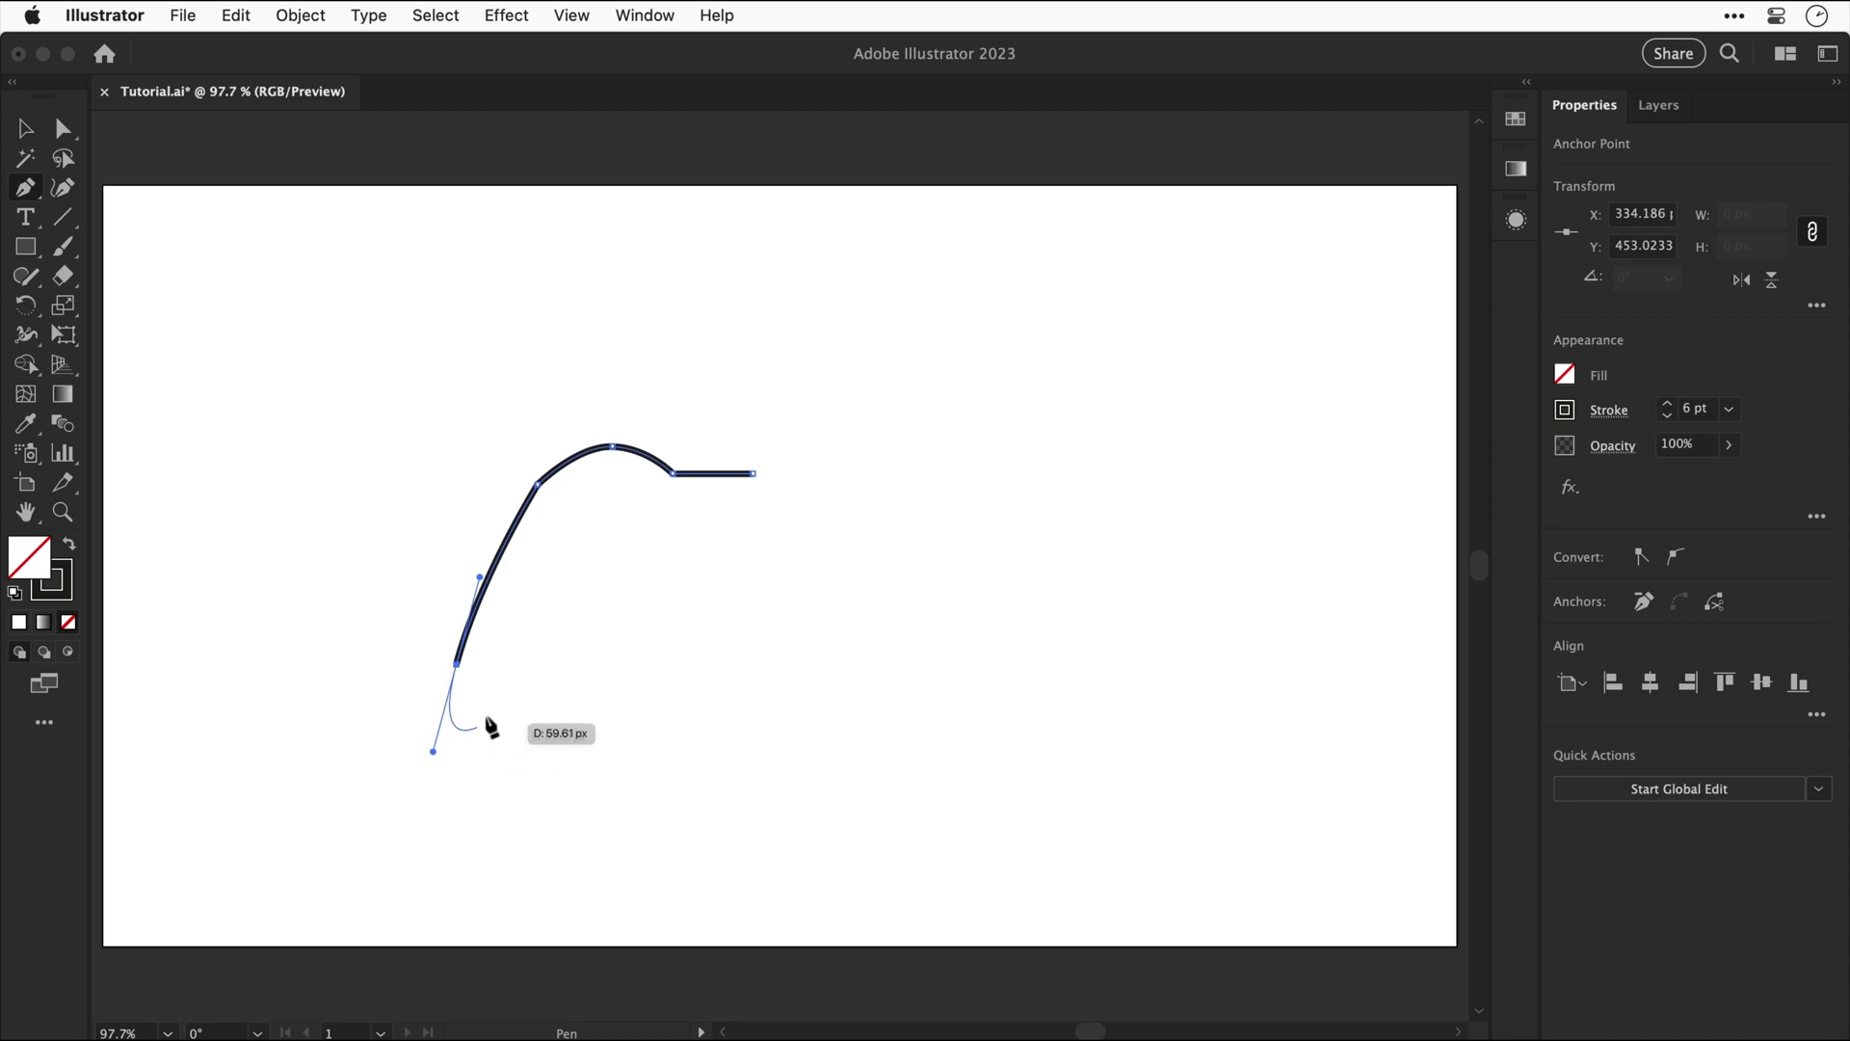
Step: Select all overlapping circles, rectangles and grip shapes of the controller and unite them into one outline
{"action": "left_click_drag", "start_coordinate": [875, 602], "coordinate": [880, 605]}
{"action": "key", "text": "v"}
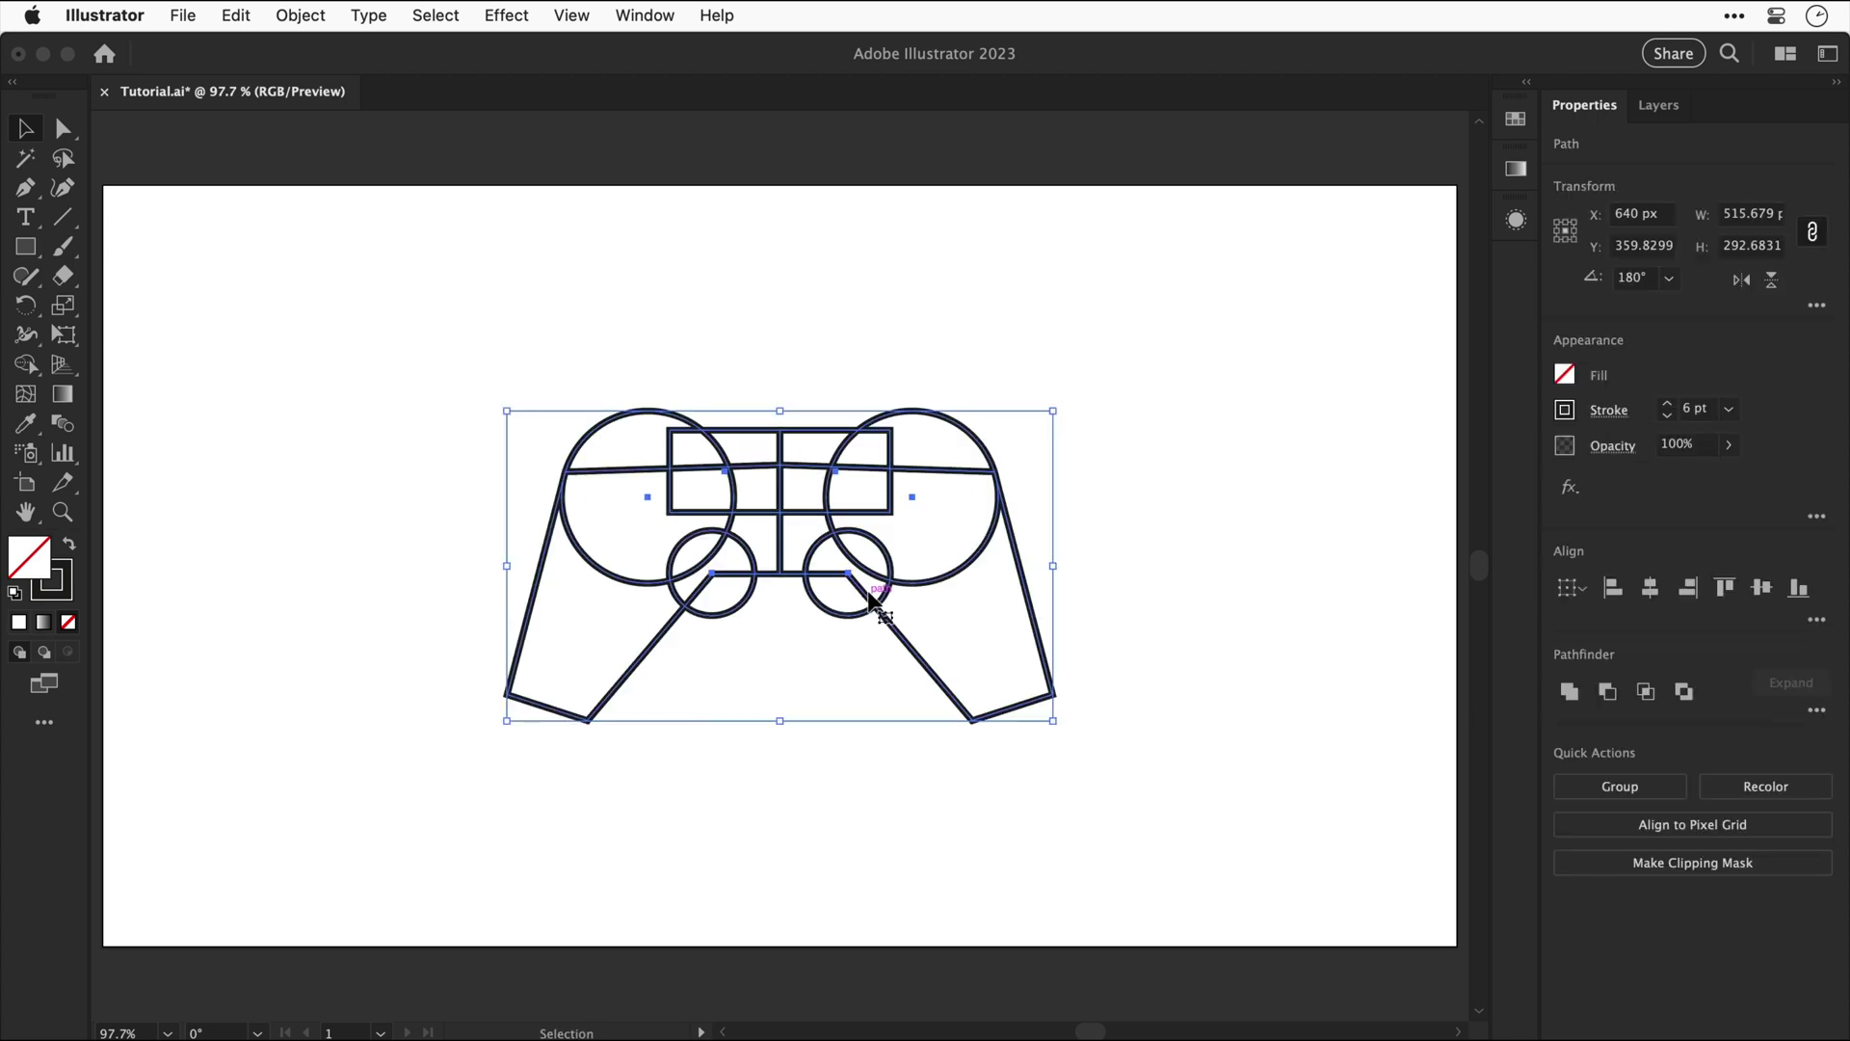
{"action": "left_click", "coordinate": [779, 667]}
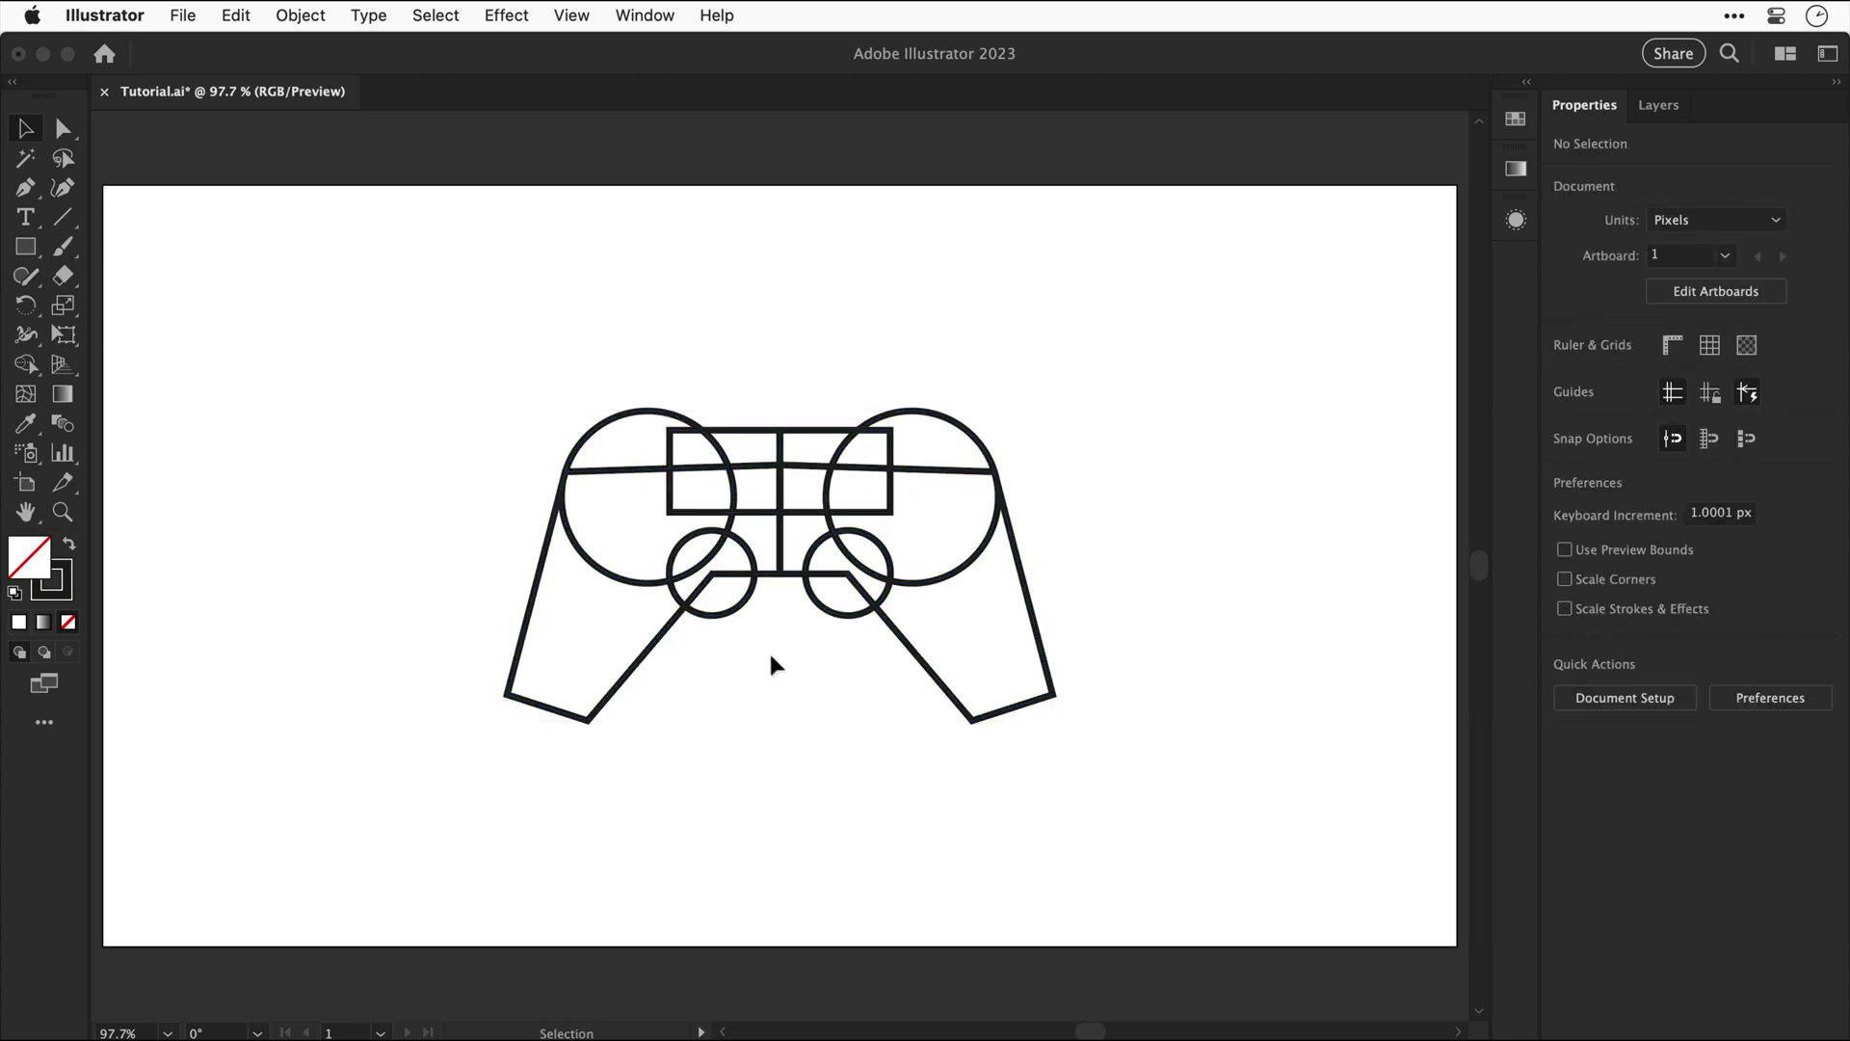
{"action": "left_click_drag", "start_coordinate": [482, 385], "coordinate": [1073, 768]}
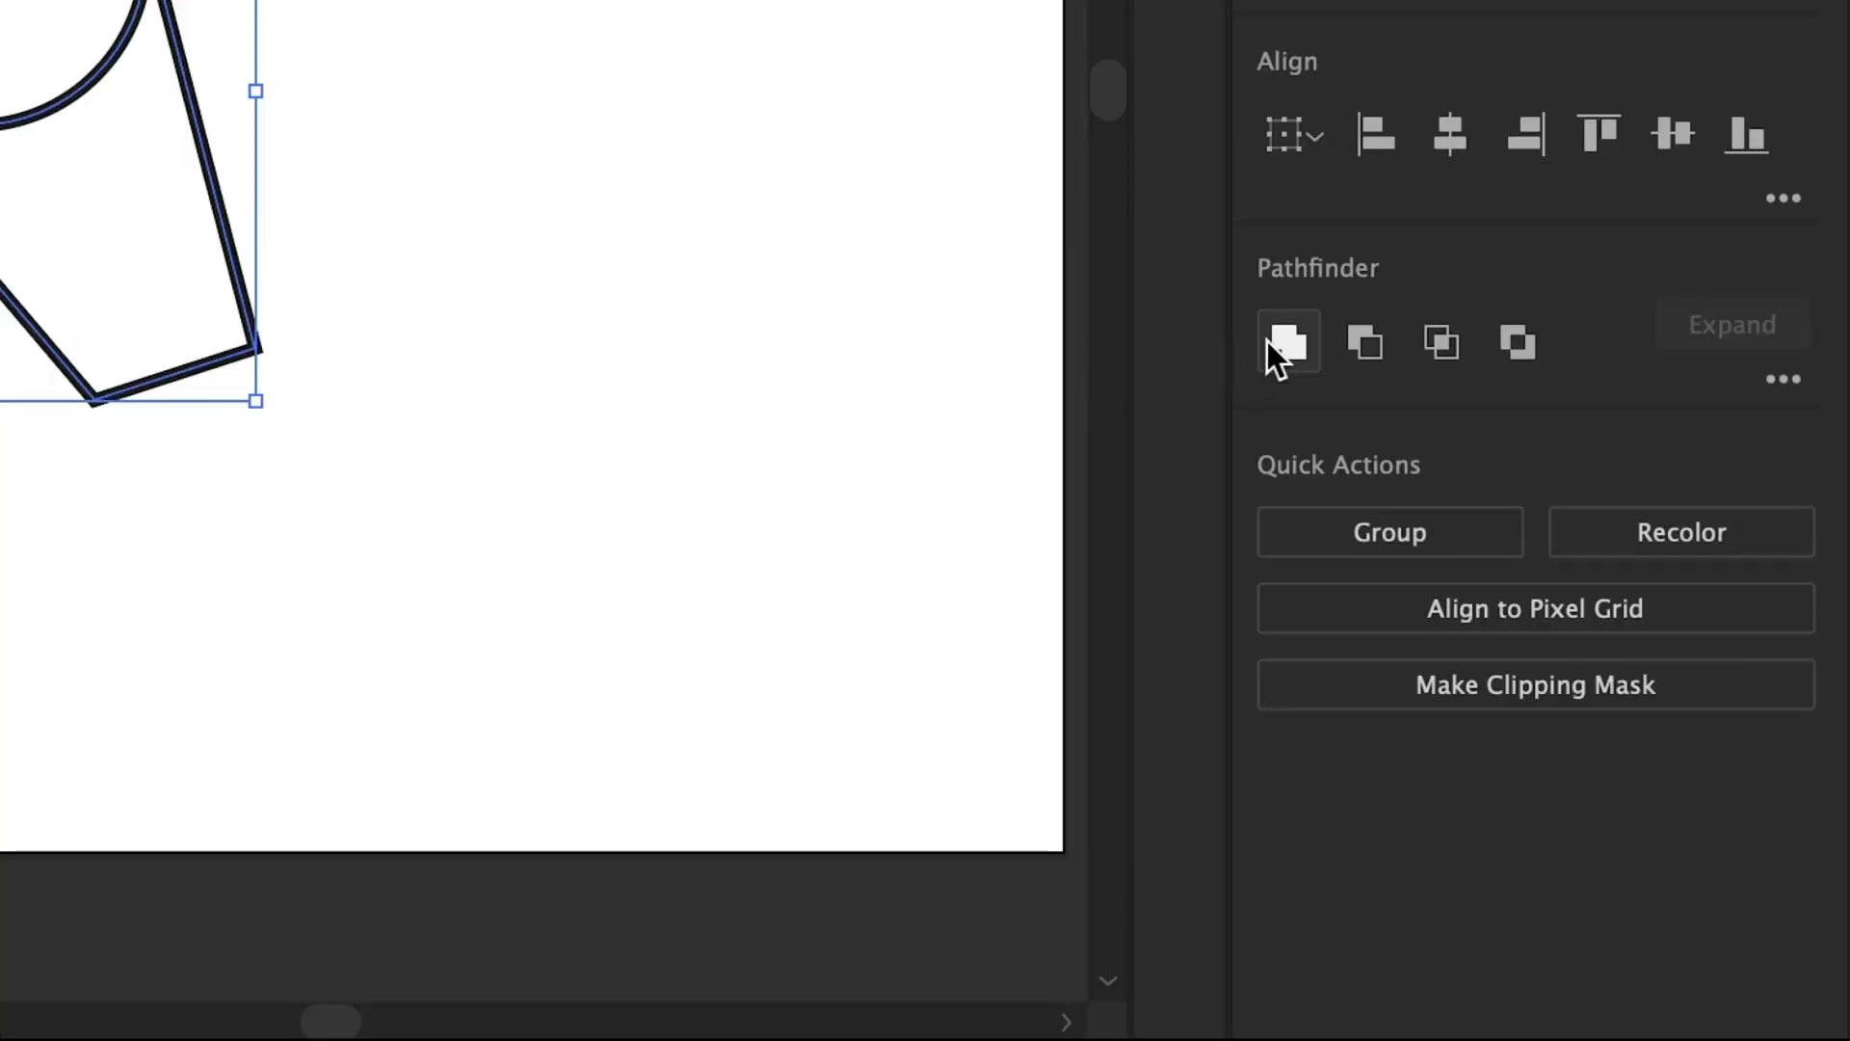
{"action": "left_click", "coordinate": [1282, 338]}
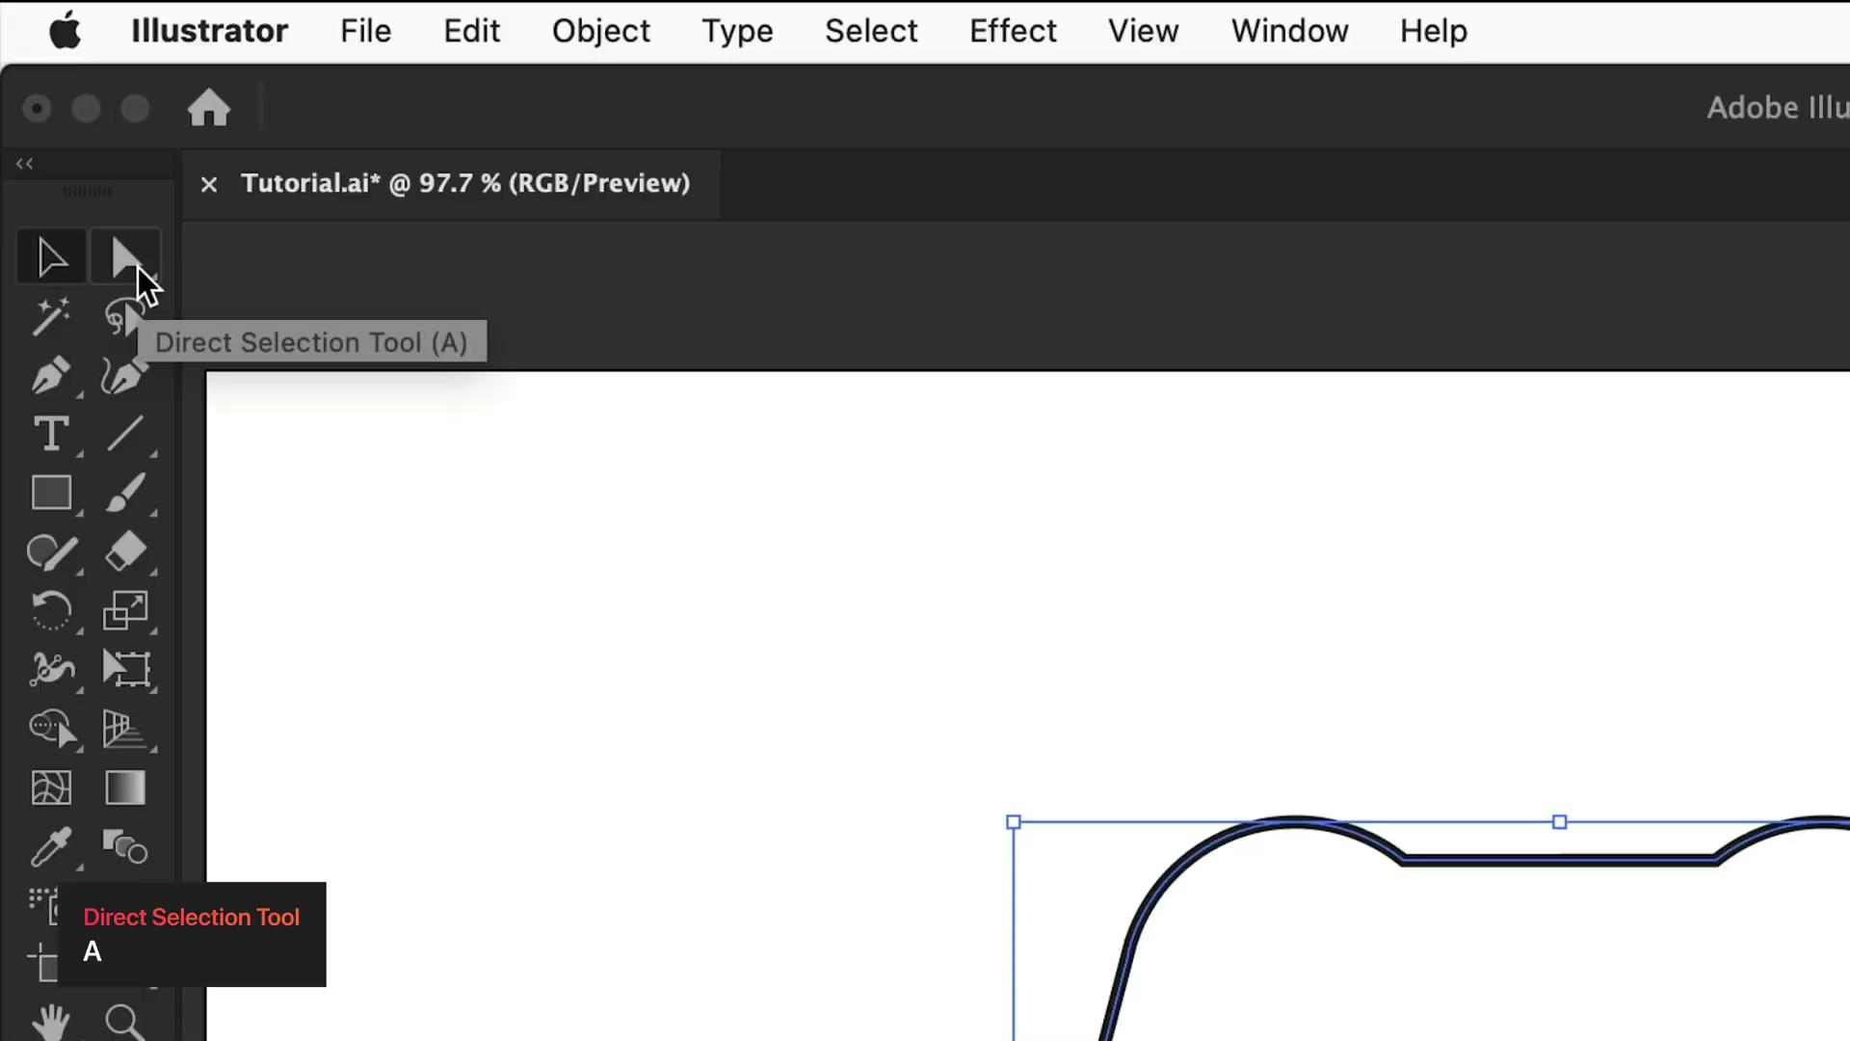
Step: Round the lower corners at the ends of both controller grips
{"action": "left_click", "coordinate": [142, 278]}
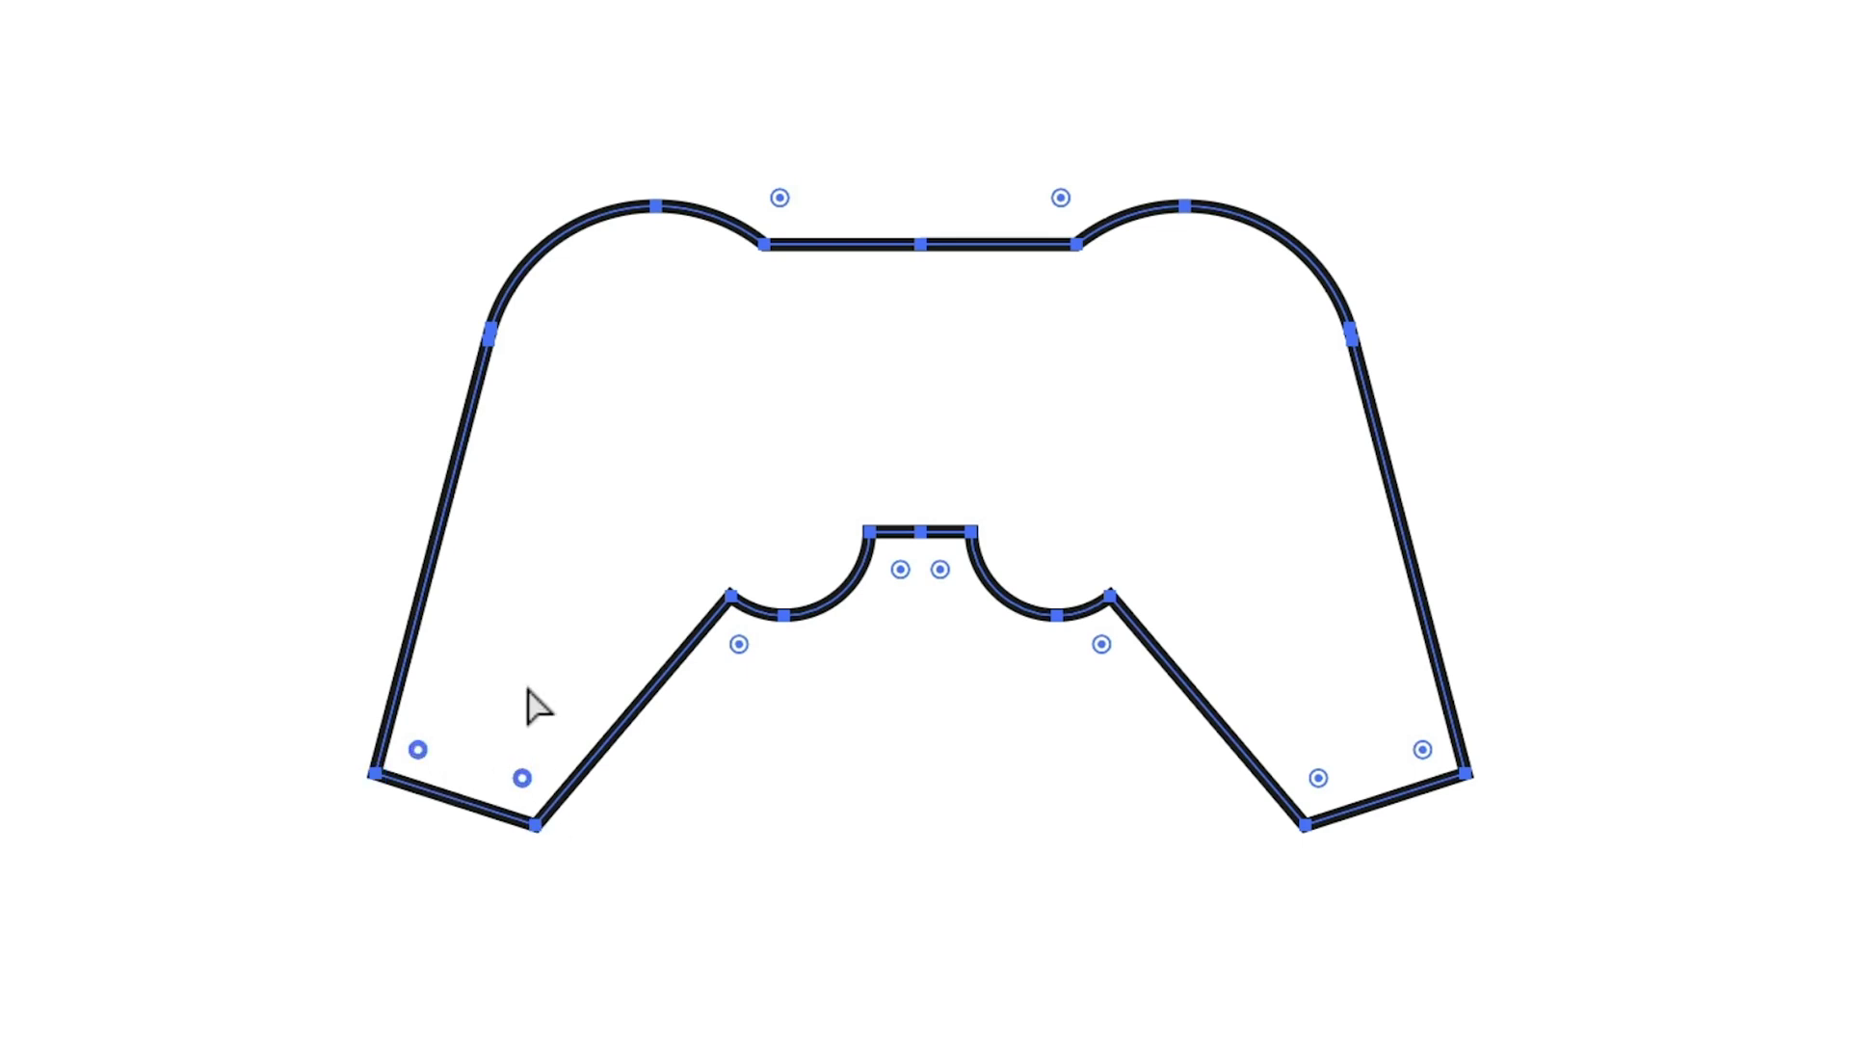
{"action": "left_click_drag", "start_coordinate": [522, 777], "coordinate": [557, 696]}
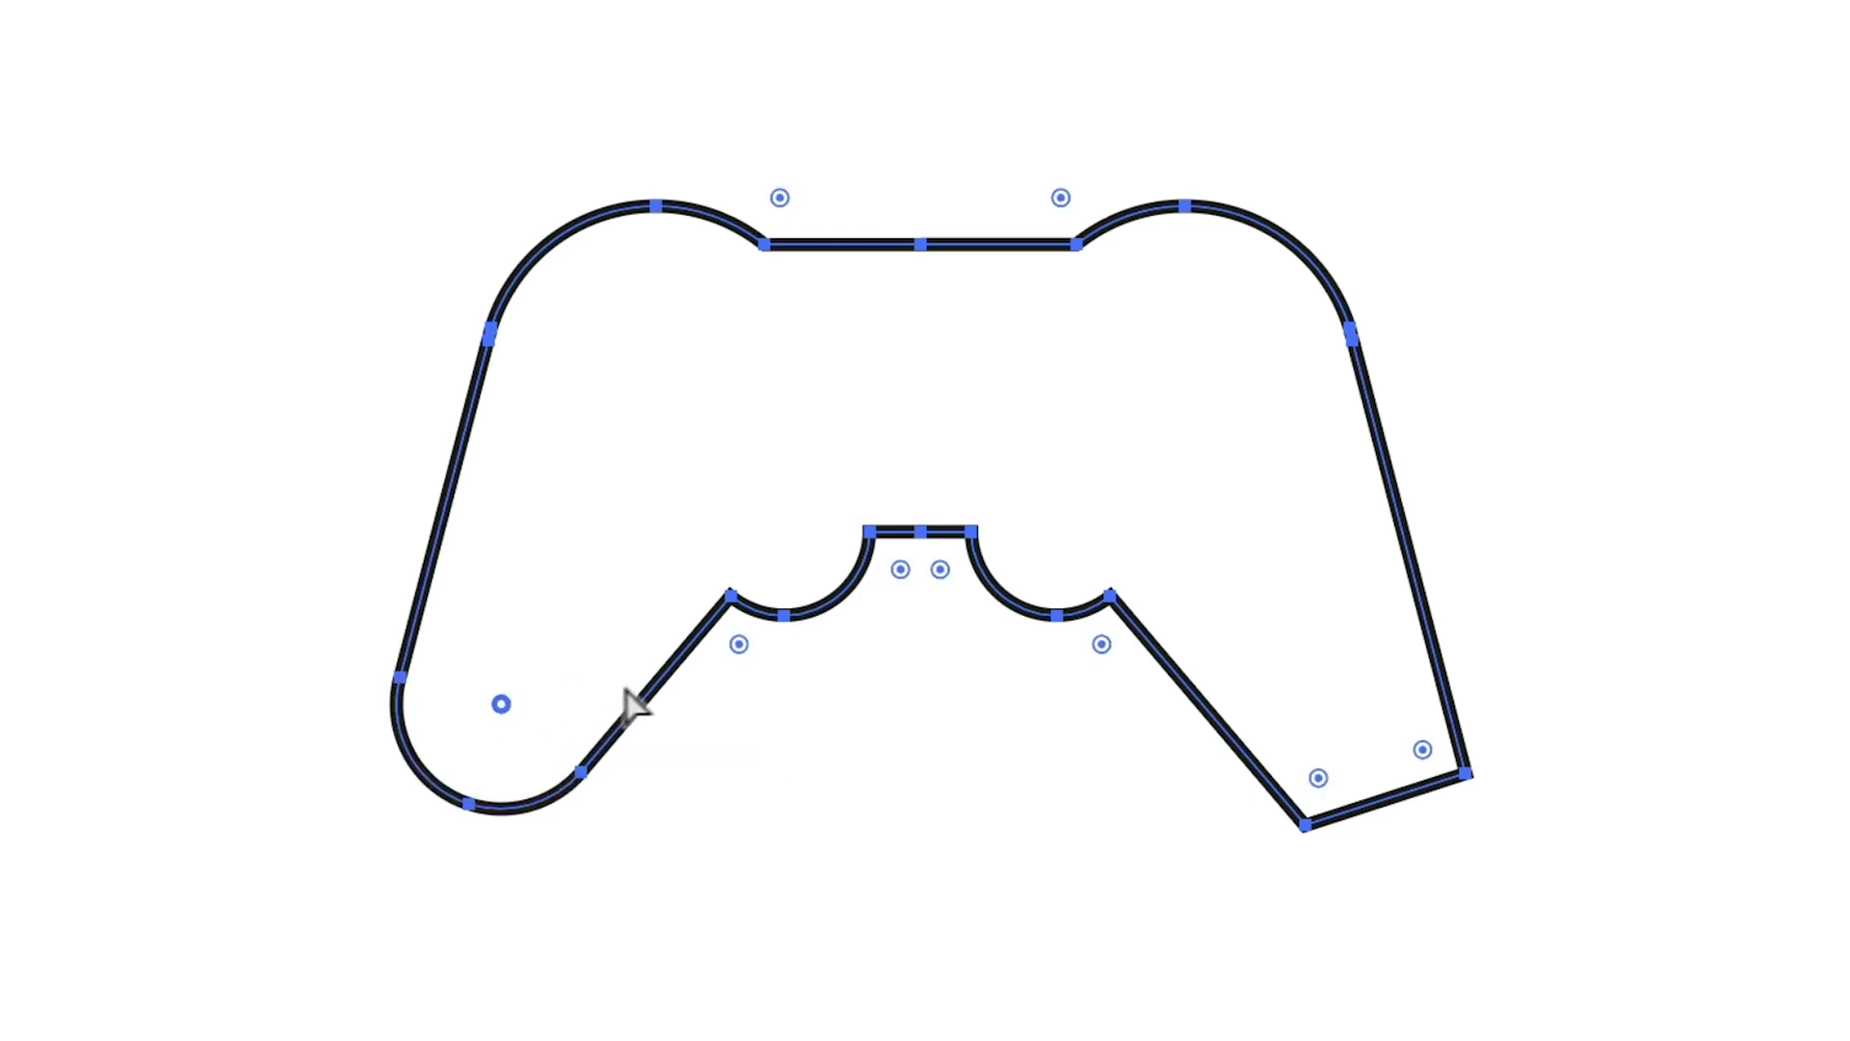
{"action": "left_click_drag", "start_coordinate": [1318, 777], "coordinate": [1283, 706]}
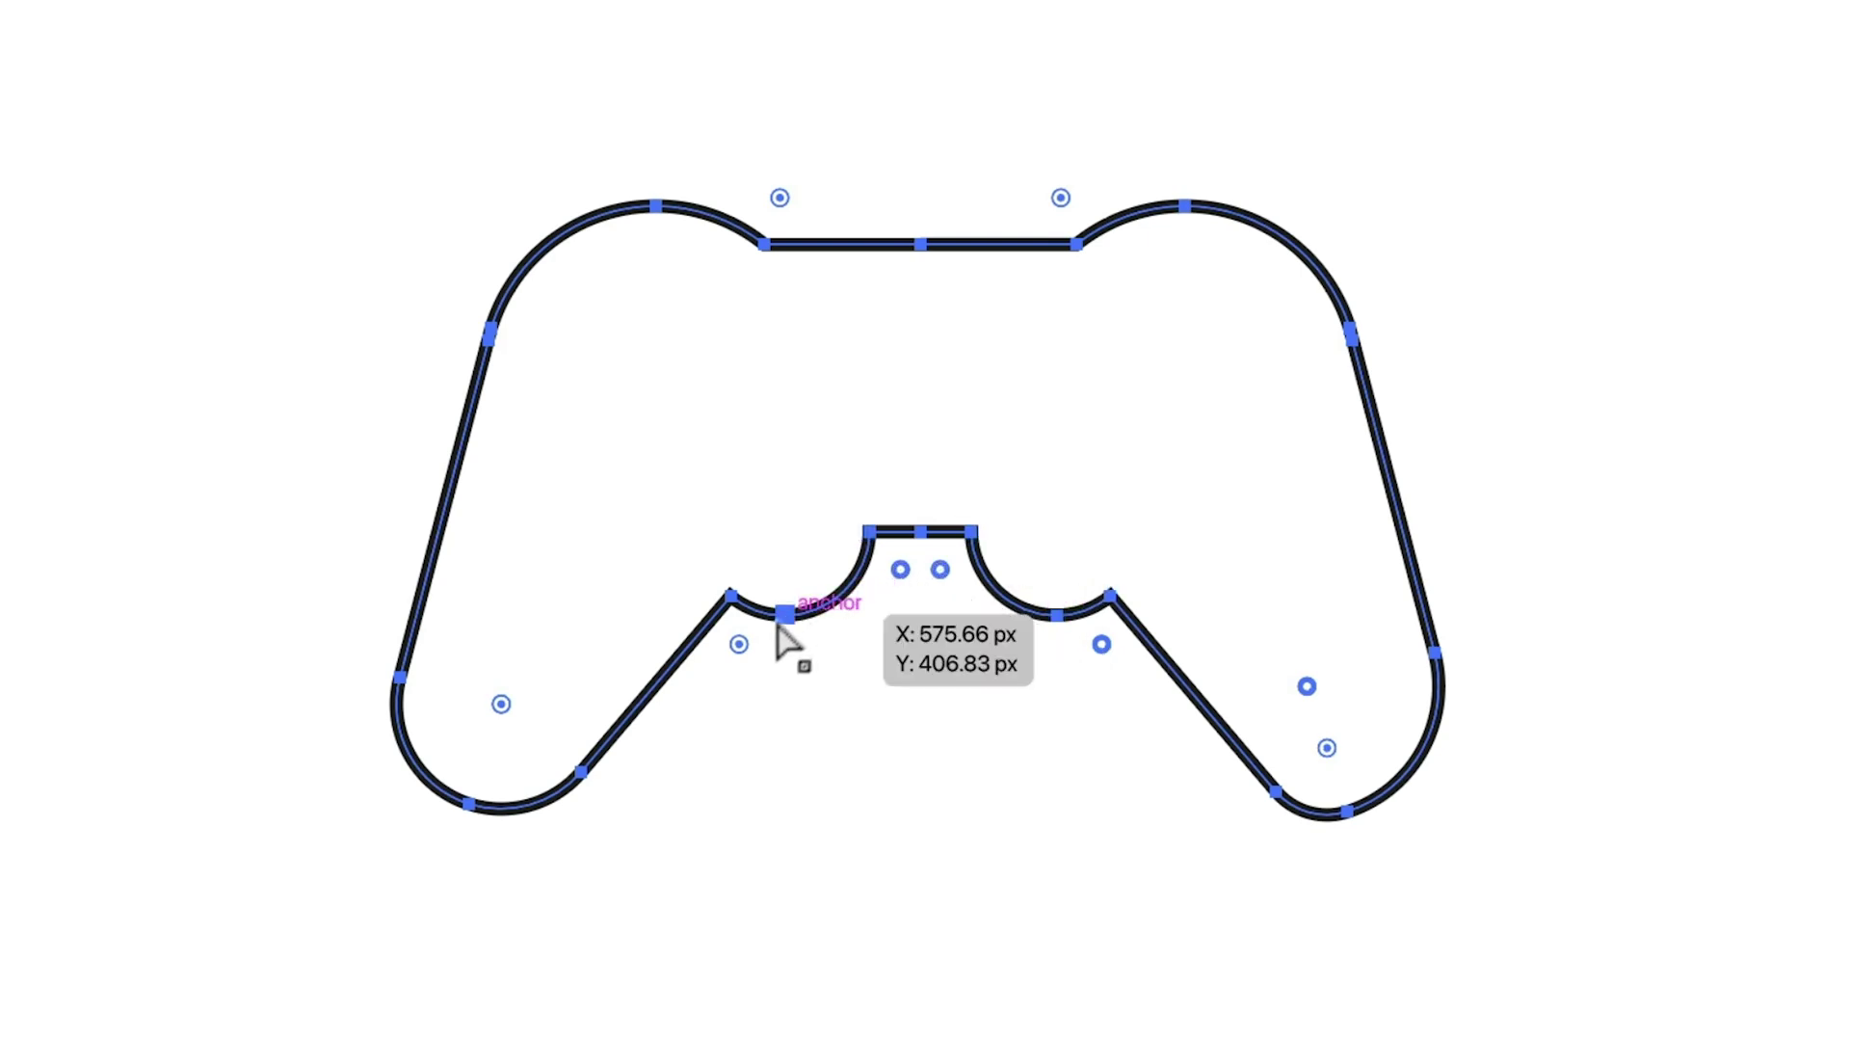
Step: Round the inner corner of the left grip and give the matching right grip corner the same 7.8588 px radius
{"action": "mouse_move", "coordinate": [739, 644]}
{"action": "left_mouse_down"}
{"action": "mouse_move", "coordinate": [785, 748]}
{"action": "mouse_move", "coordinate": [730, 622]}
{"action": "left_mouse_up"}
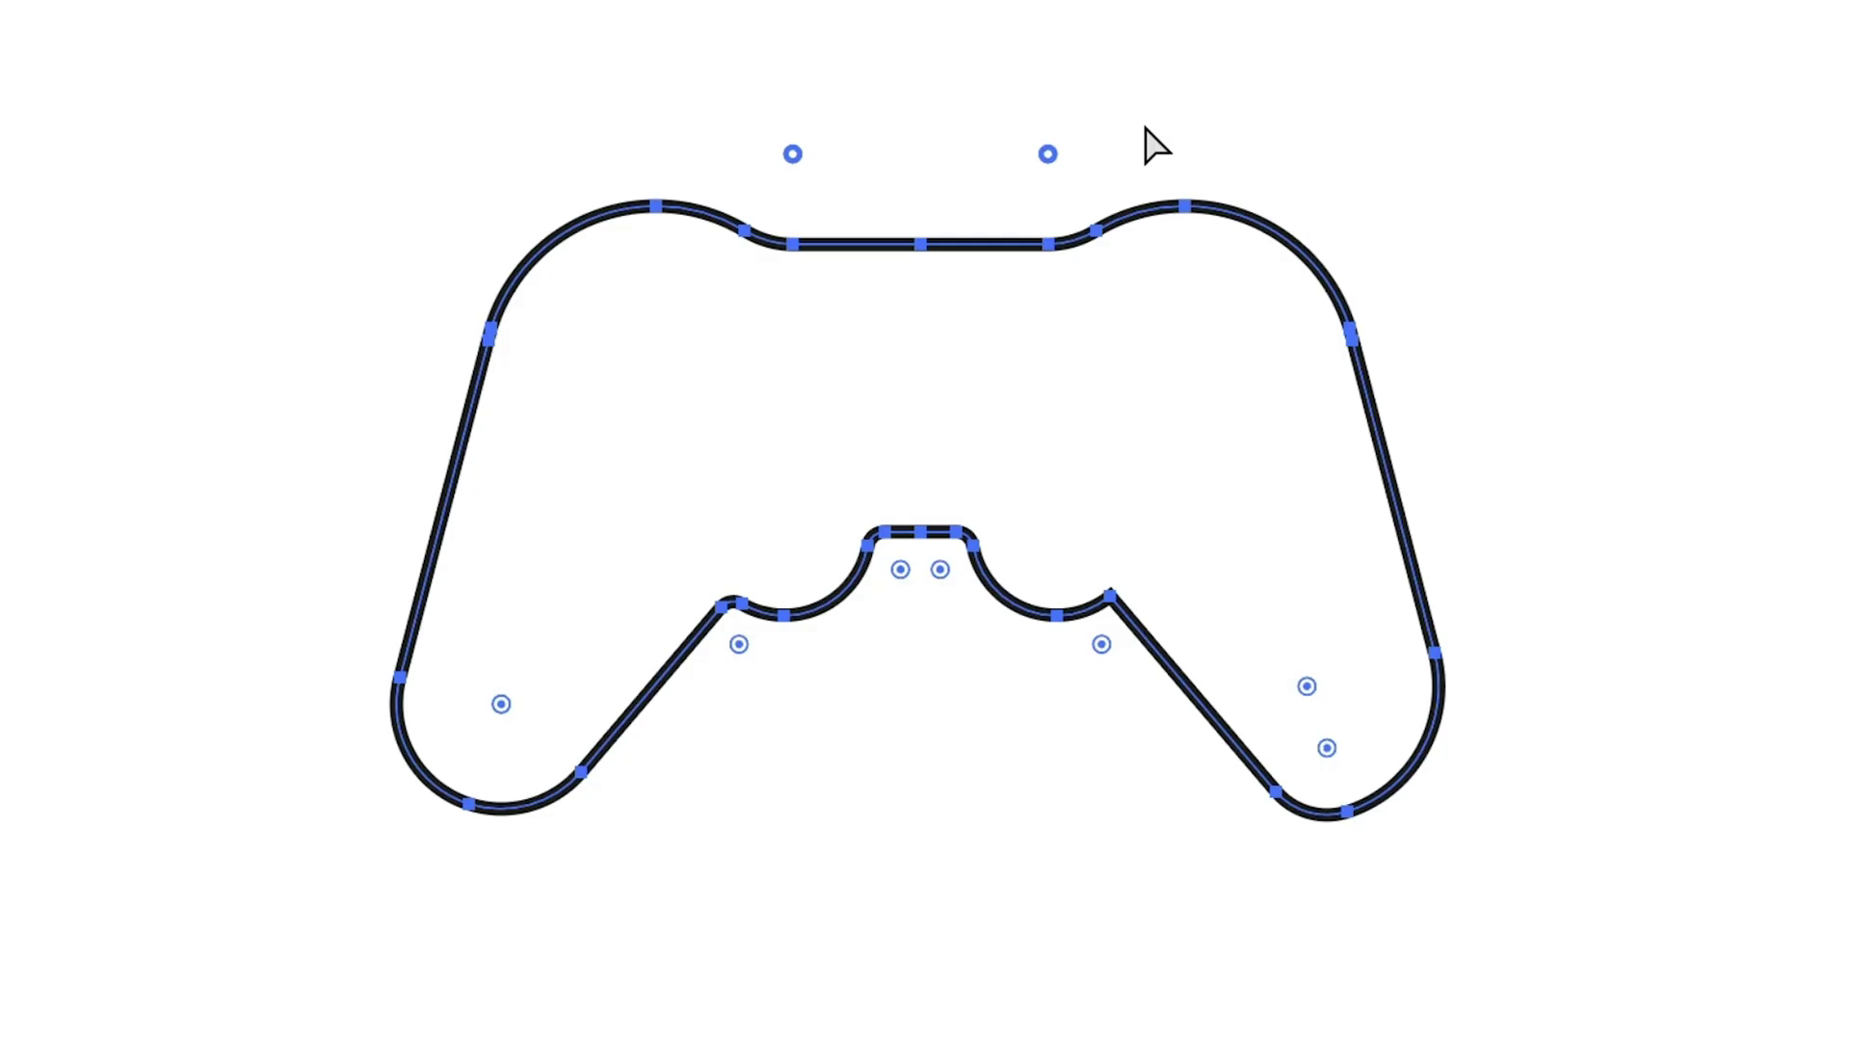
{"action": "double_click", "coordinate": [739, 644]}
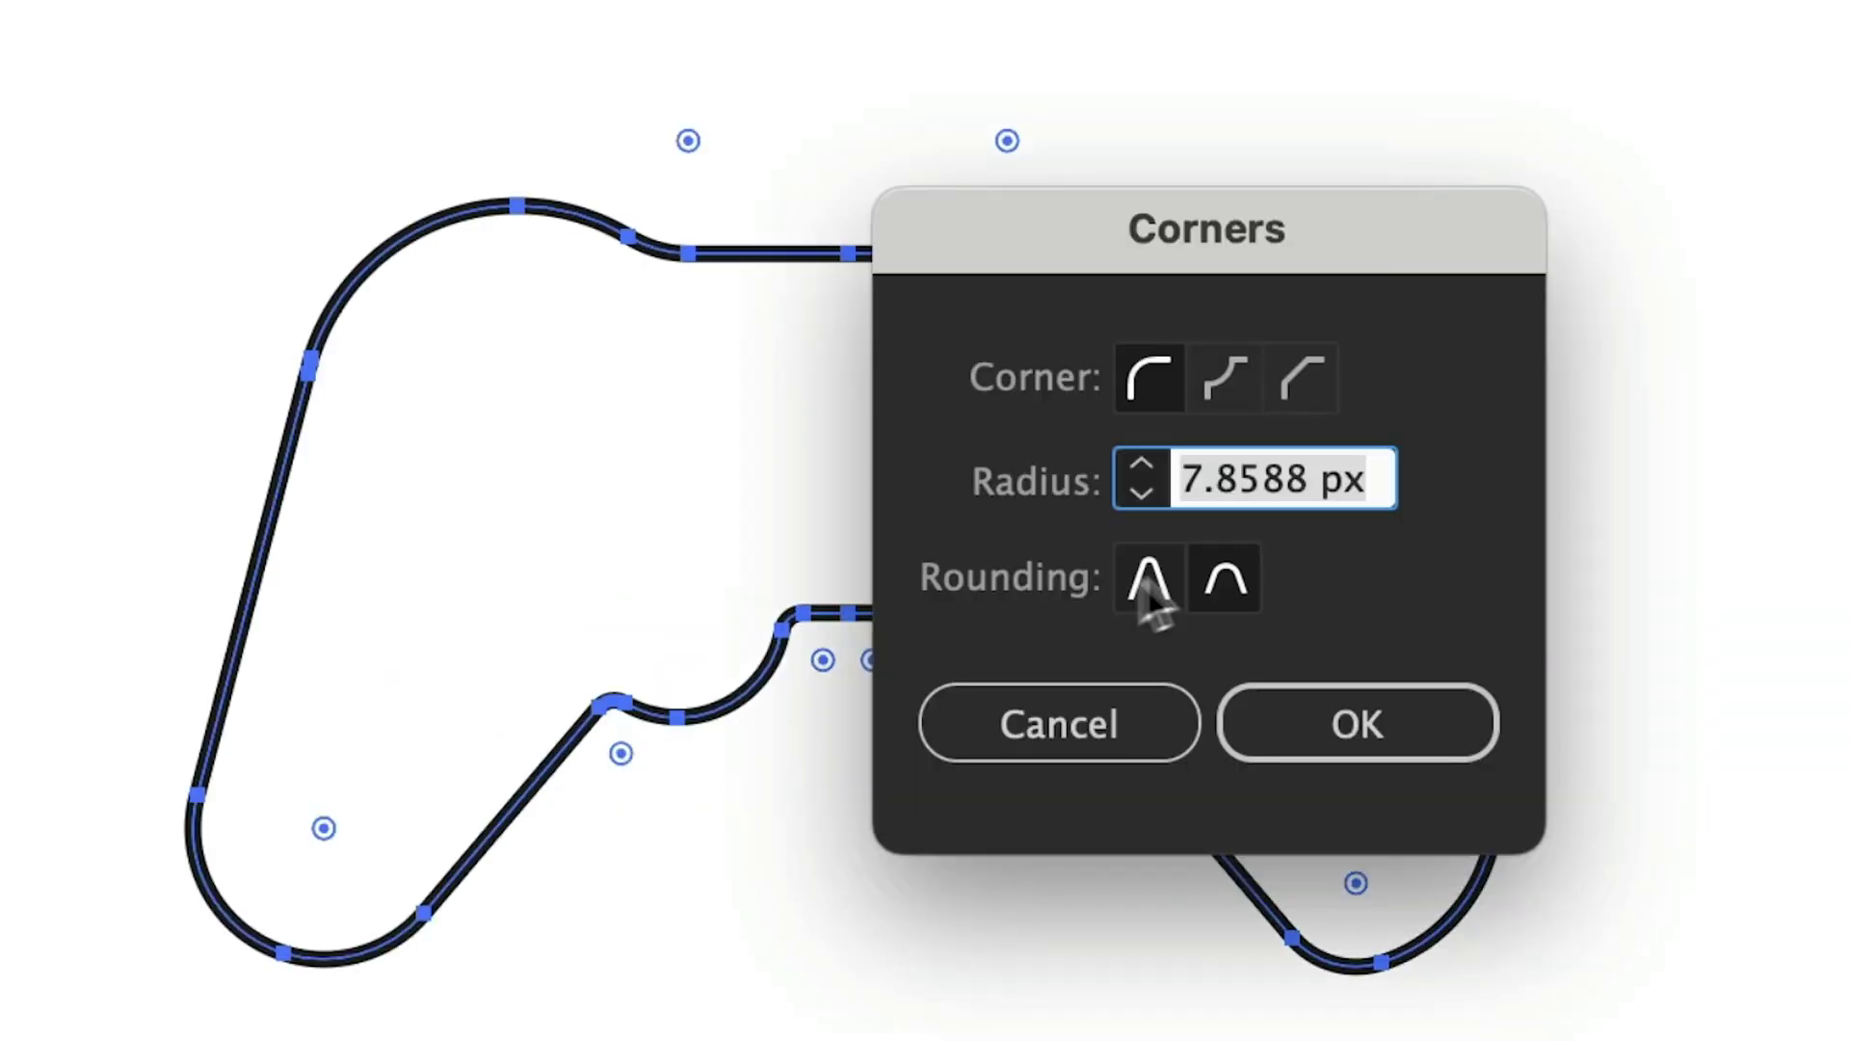
{"action": "key", "text": "Return"}
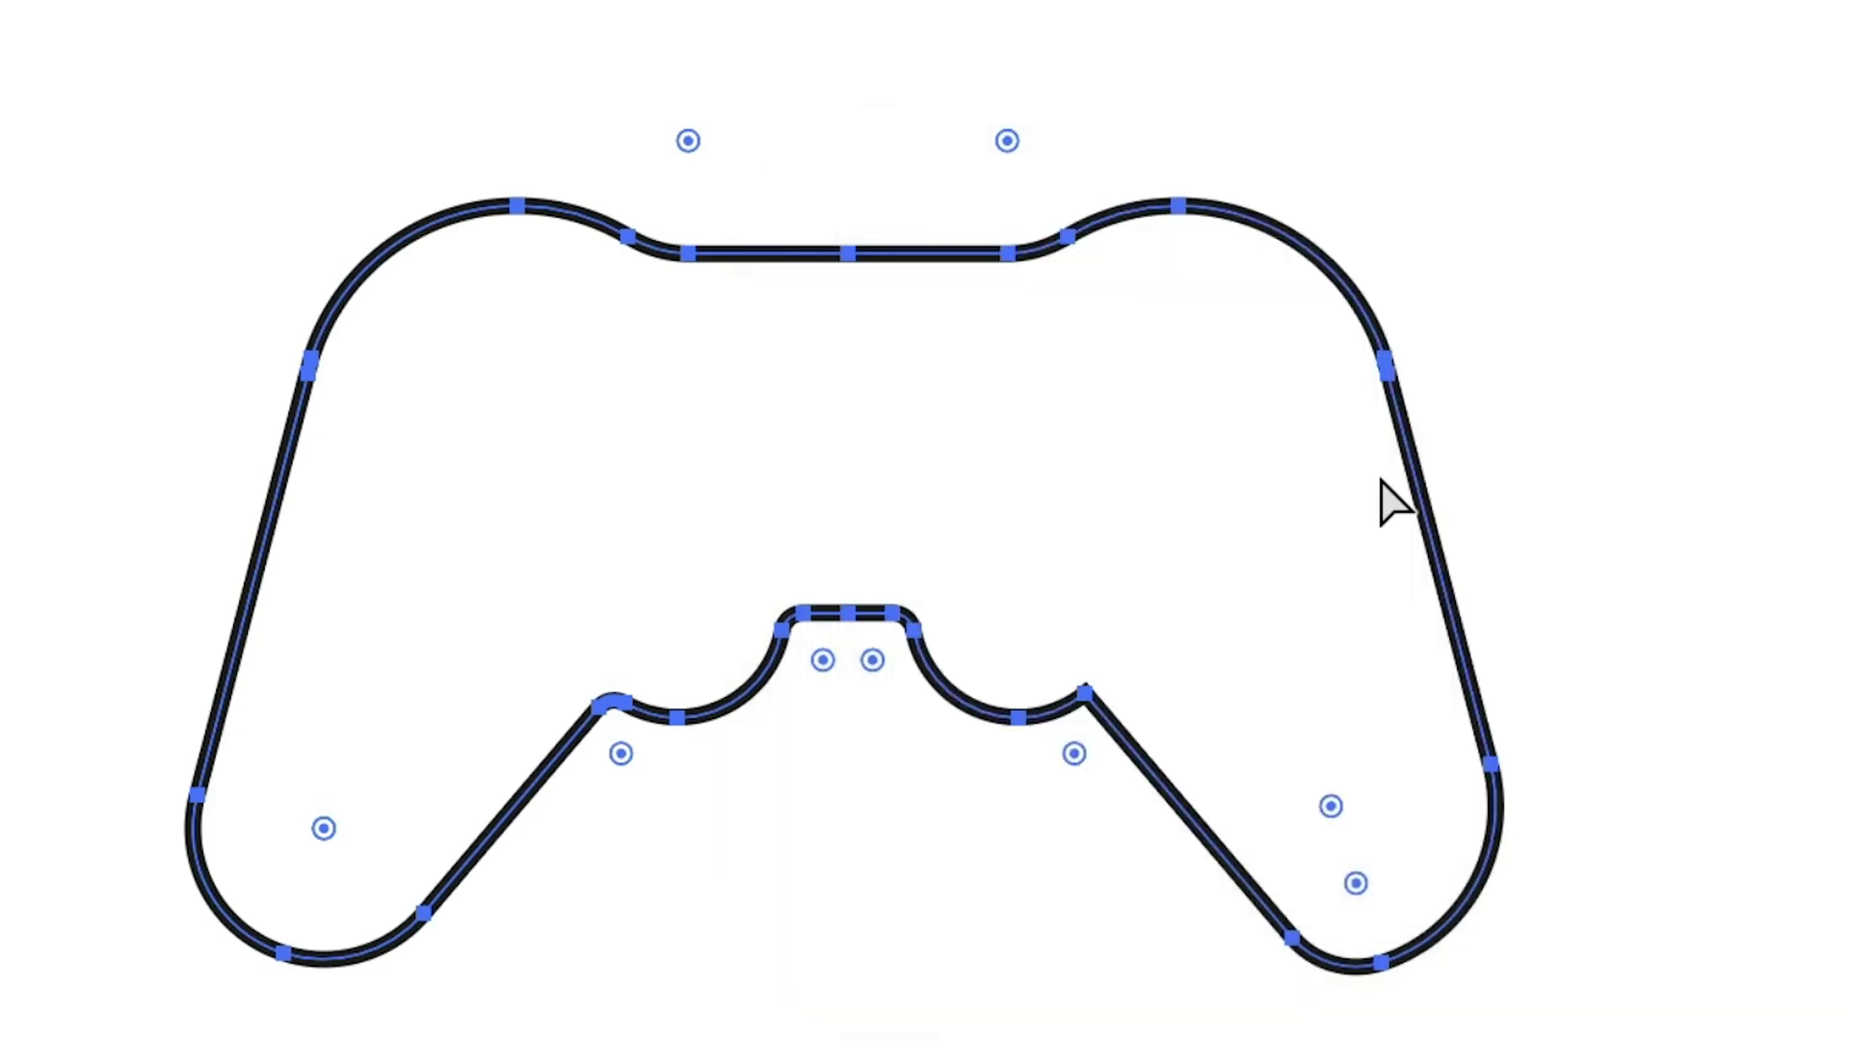
{"action": "double_click", "coordinate": [1078, 756]}
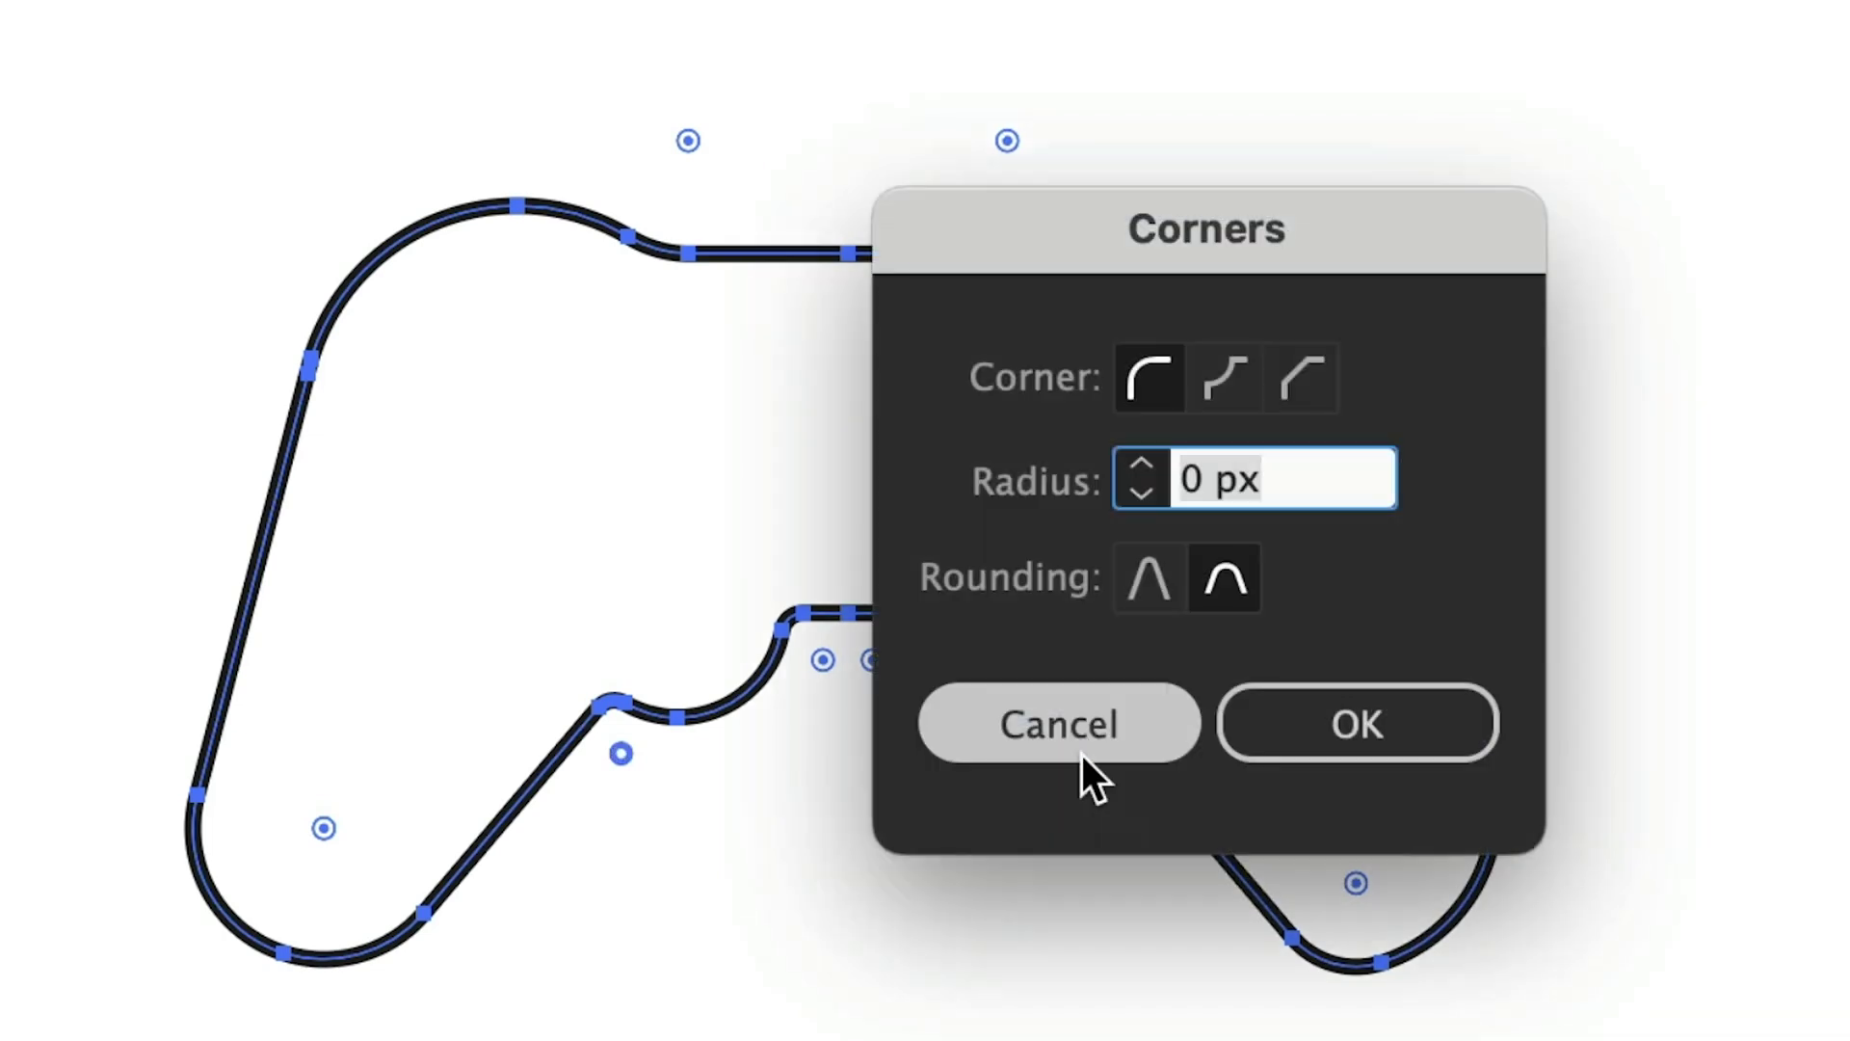
{"action": "type", "text": "7.8588 px"}
{"action": "left_click", "coordinate": [1268, 730]}
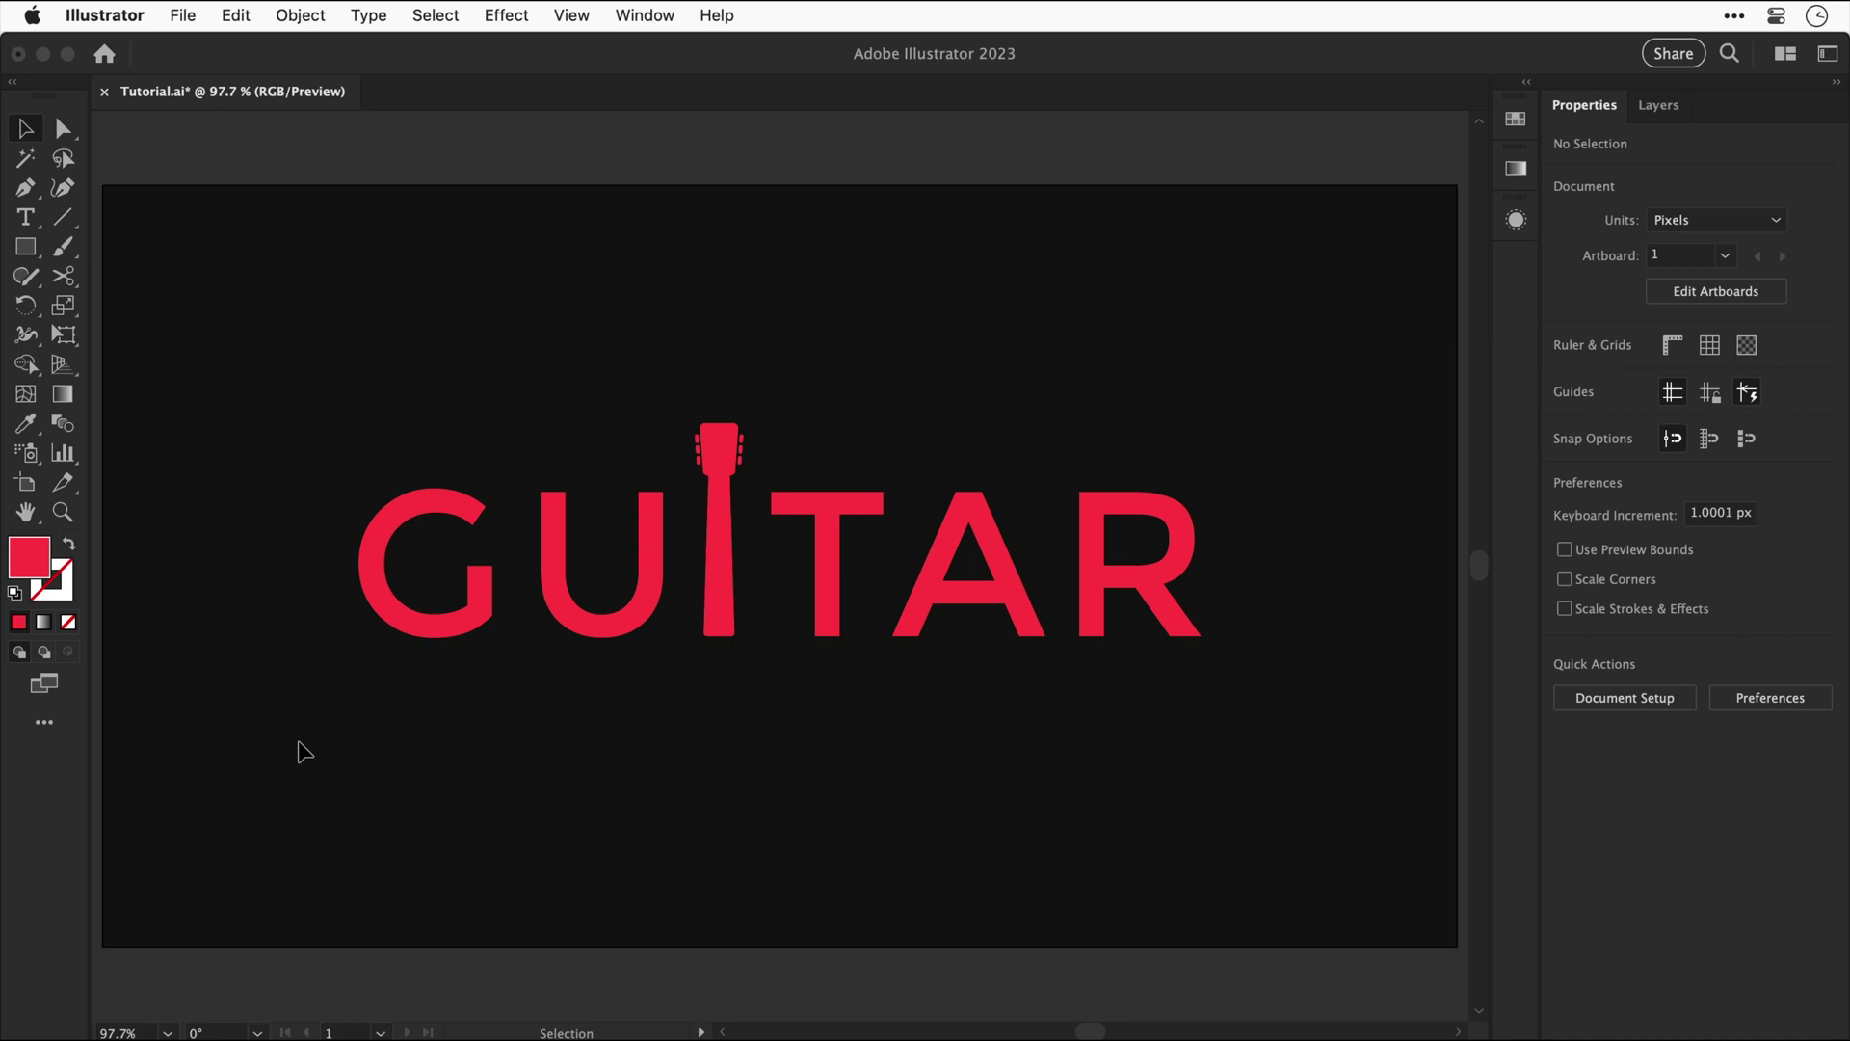
Step: Draw a curved sliver with the Pen tool at the left joint of the guitar's headstock and neck, filled with the background's black
{"action": "key", "text": "z"}
{"action": "left_click_drag", "start_coordinate": [684, 523], "coordinate": [787, 627]}
{"action": "left_click_drag", "start_coordinate": [716, 288], "coordinate": [862, 449]}
{"action": "key", "text": "p"}
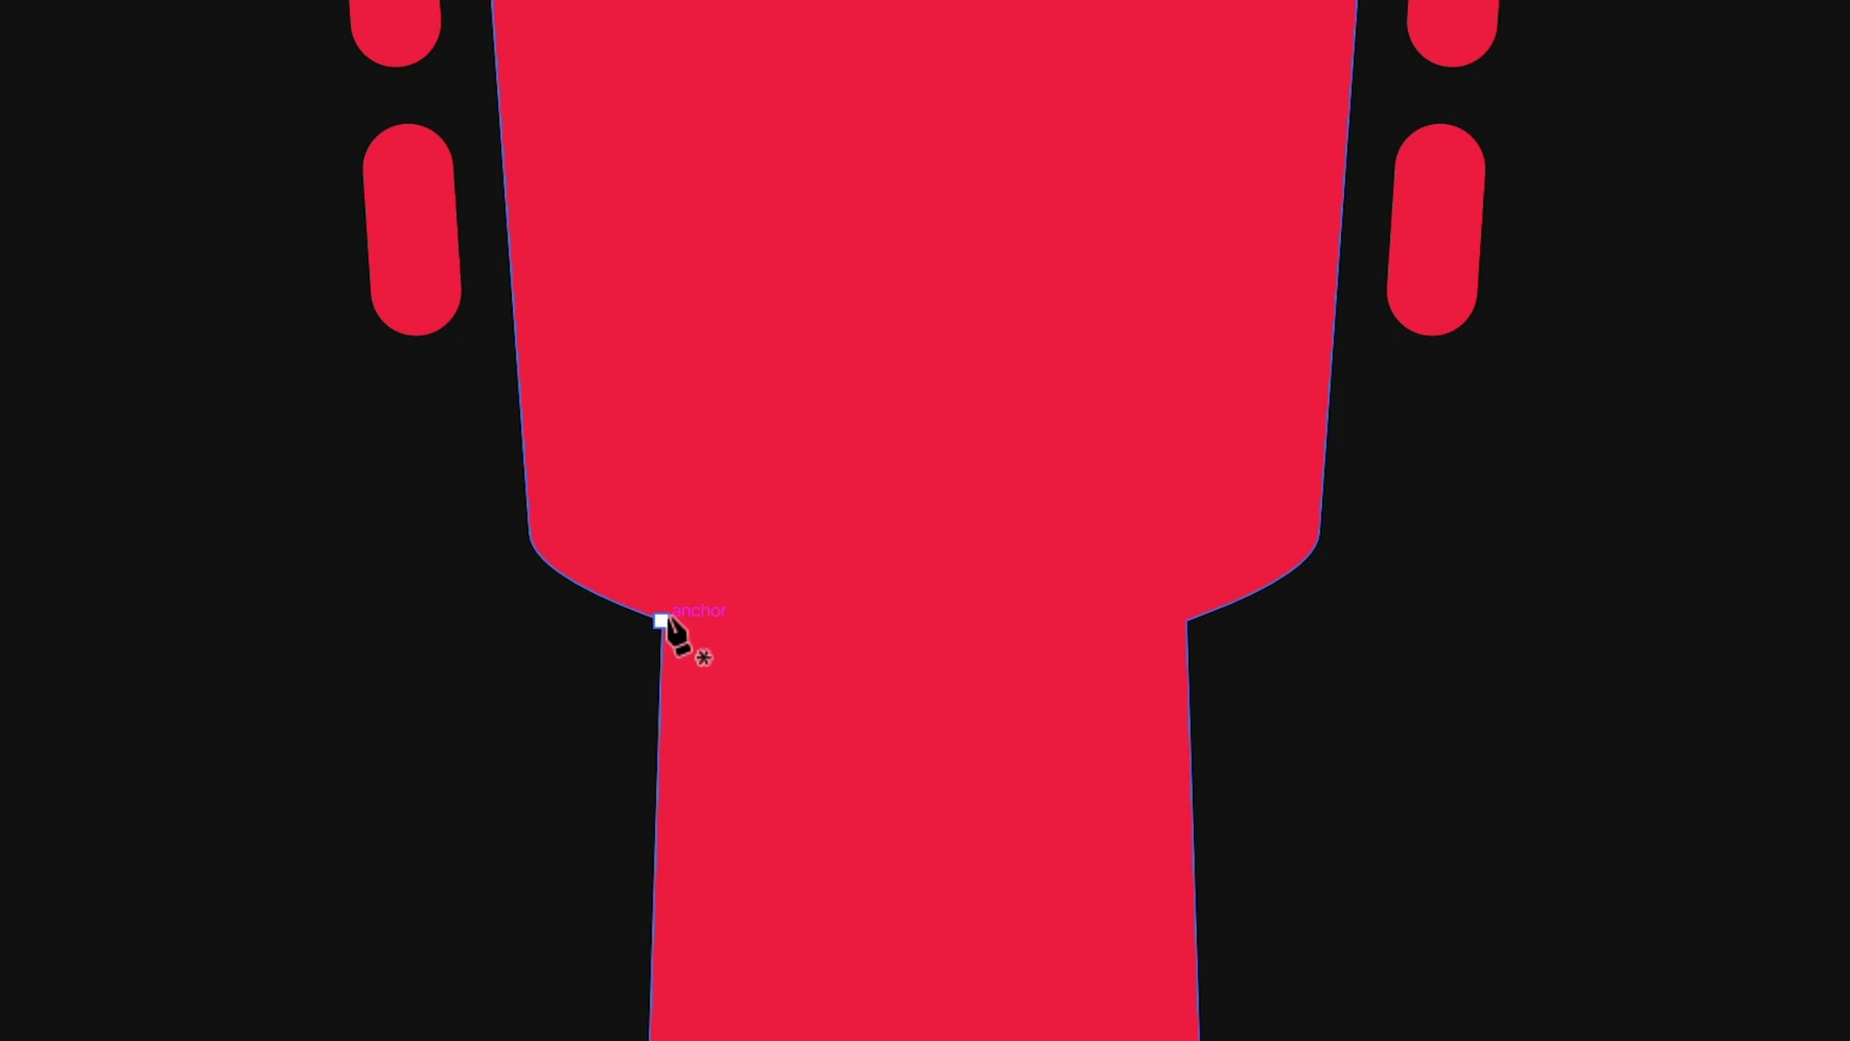
{"action": "left_click", "coordinate": [662, 621]}
{"action": "left_click_drag", "start_coordinate": [786, 634], "coordinate": [981, 638]}
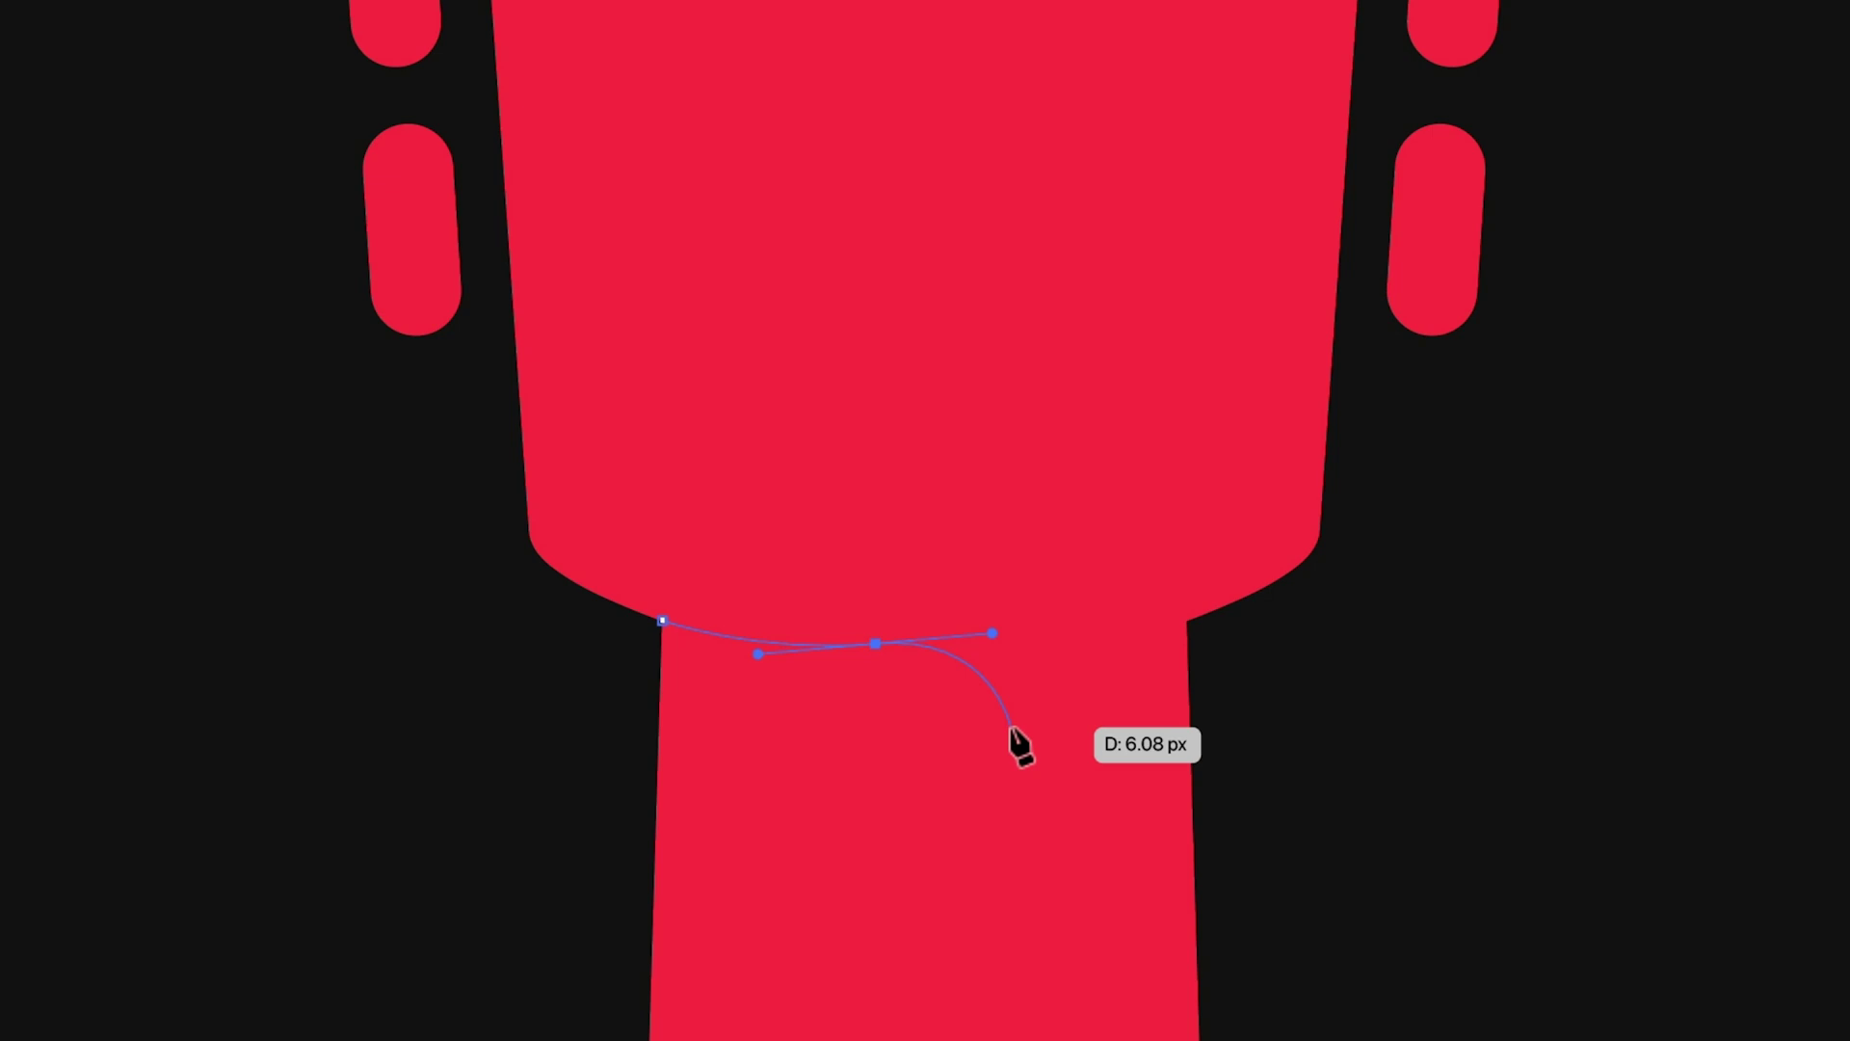
{"action": "left_click", "coordinate": [874, 643]}
{"action": "left_click_drag", "start_coordinate": [391, 656], "coordinate": [142, 569]}
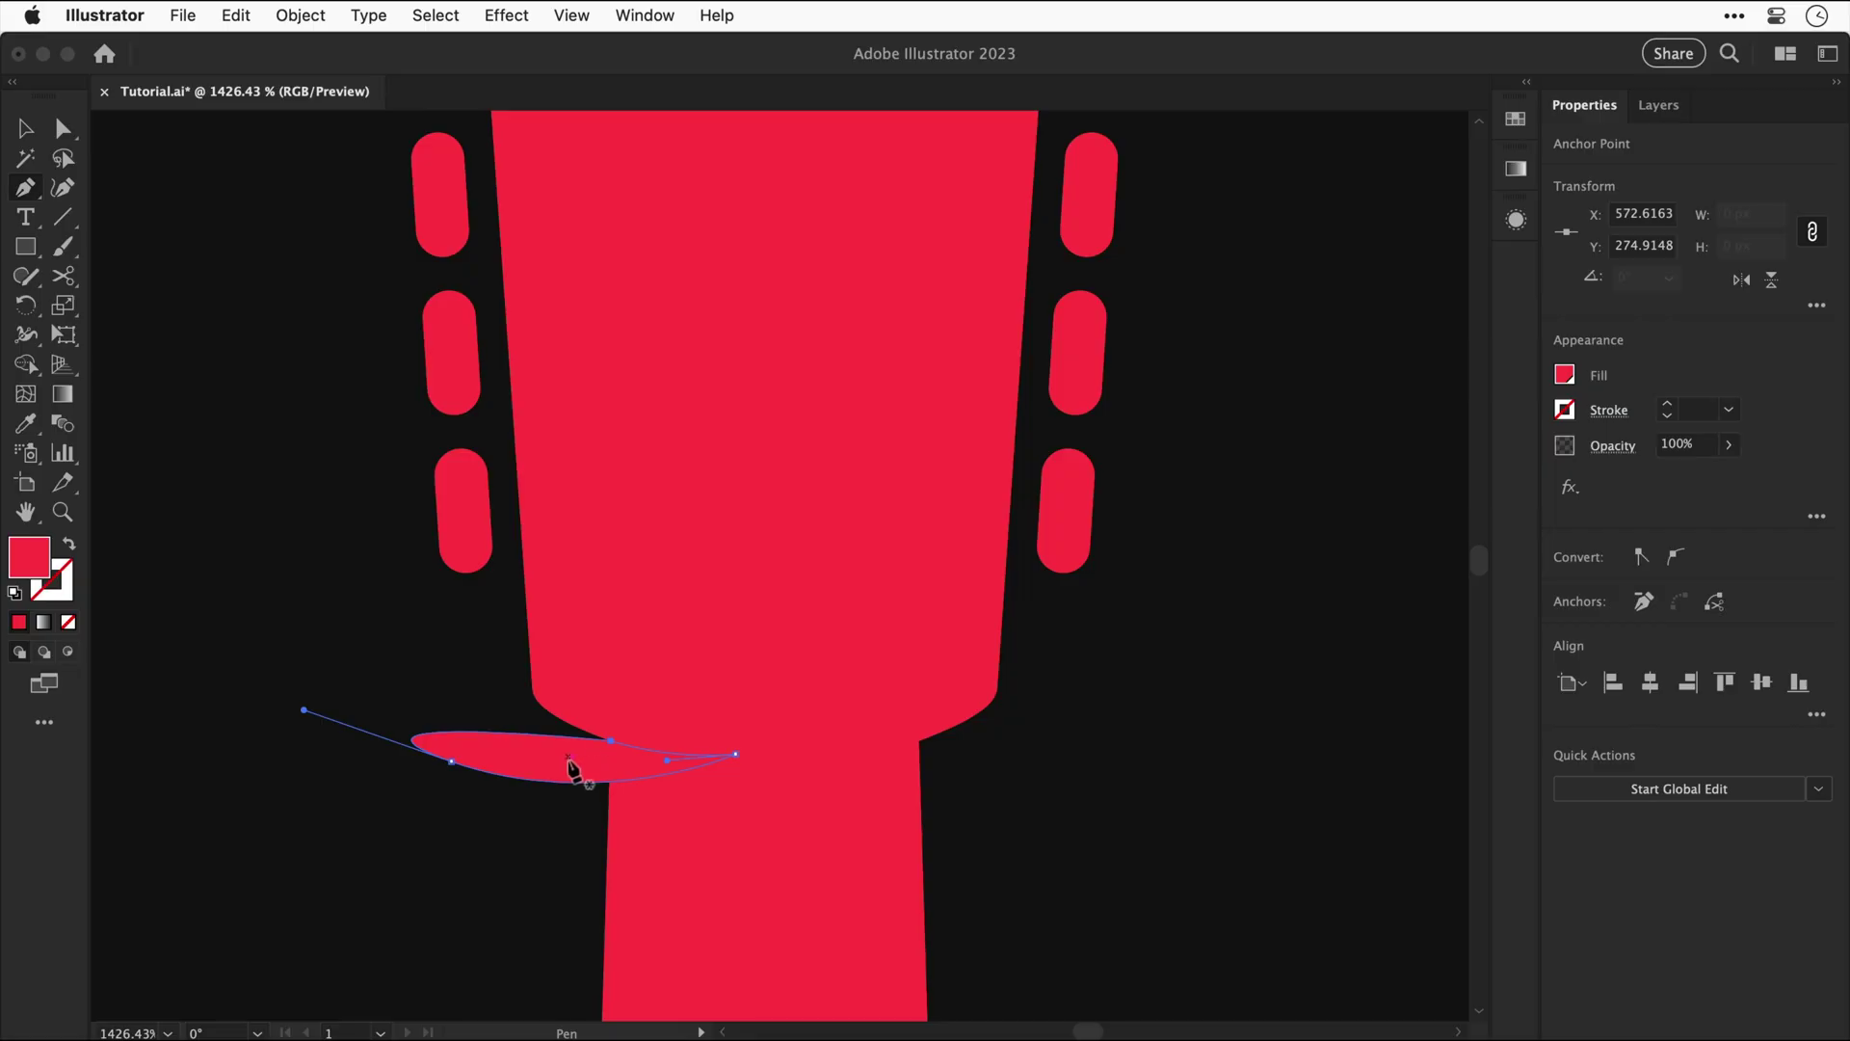
{"action": "key", "text": "i"}
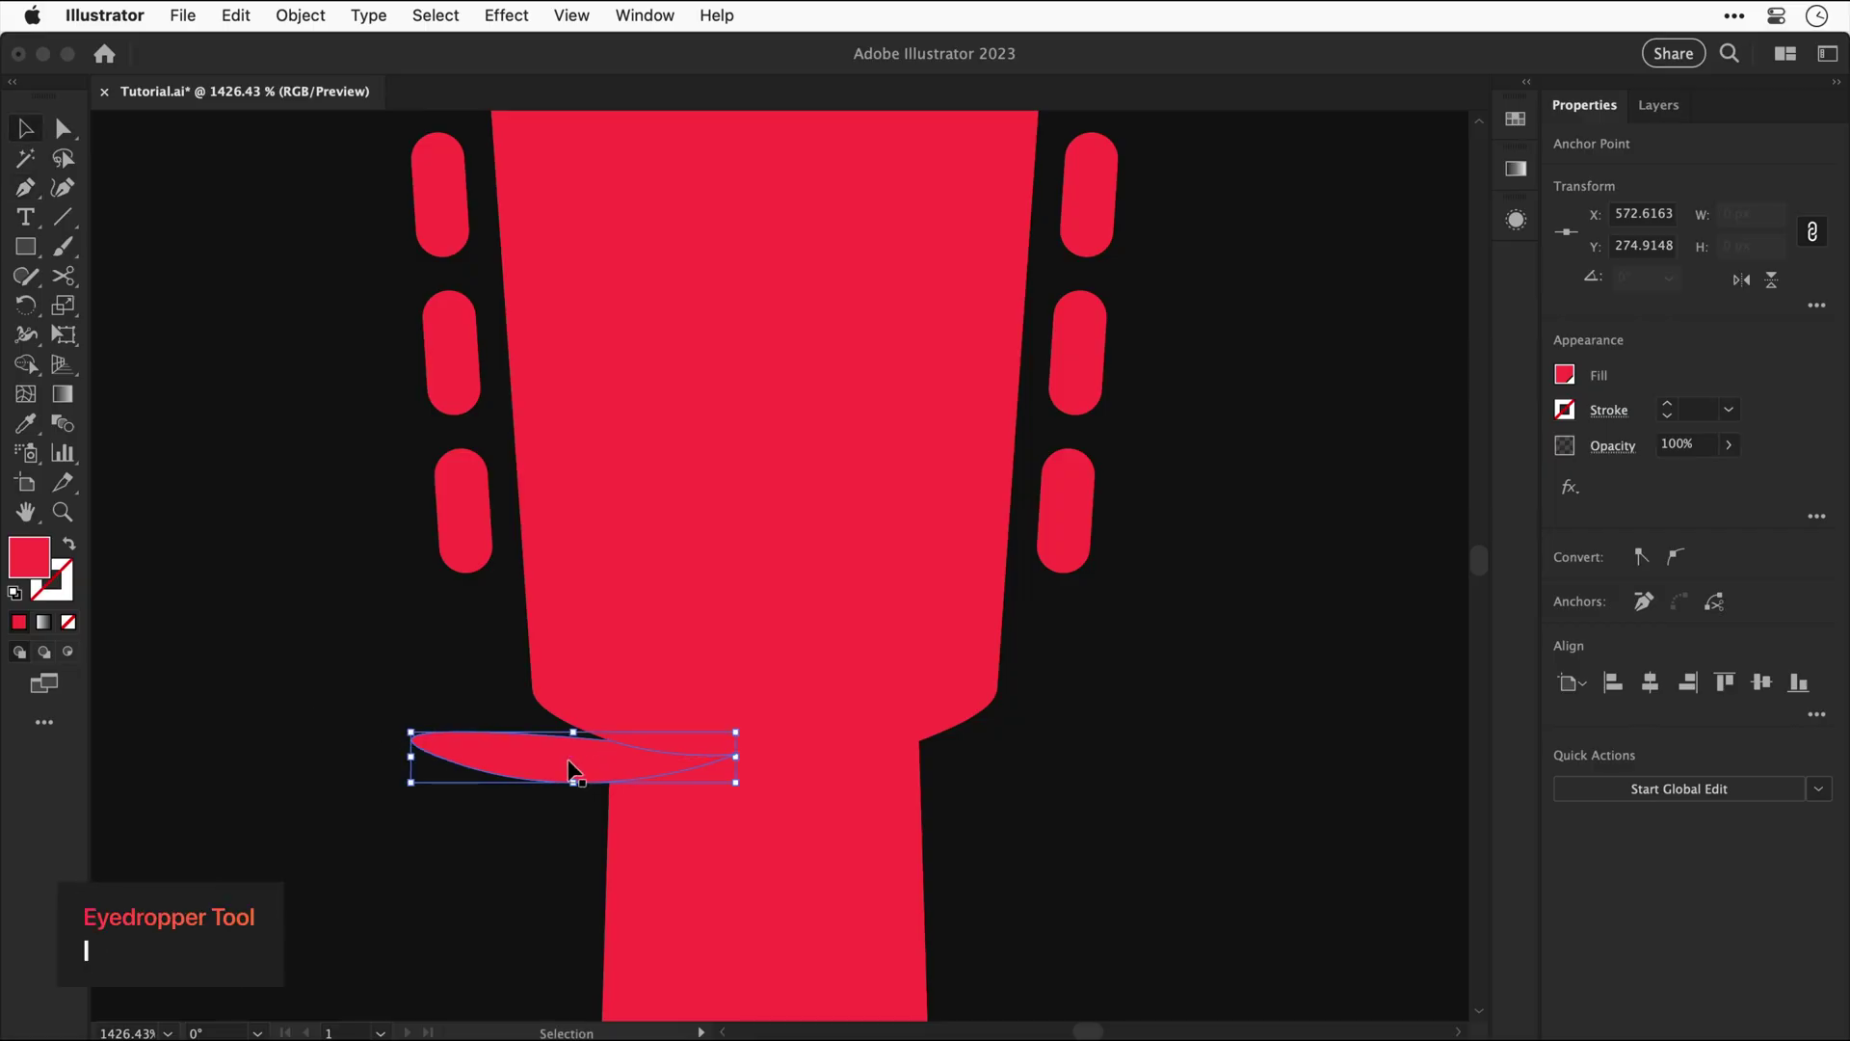
{"action": "left_click", "coordinate": [482, 693]}
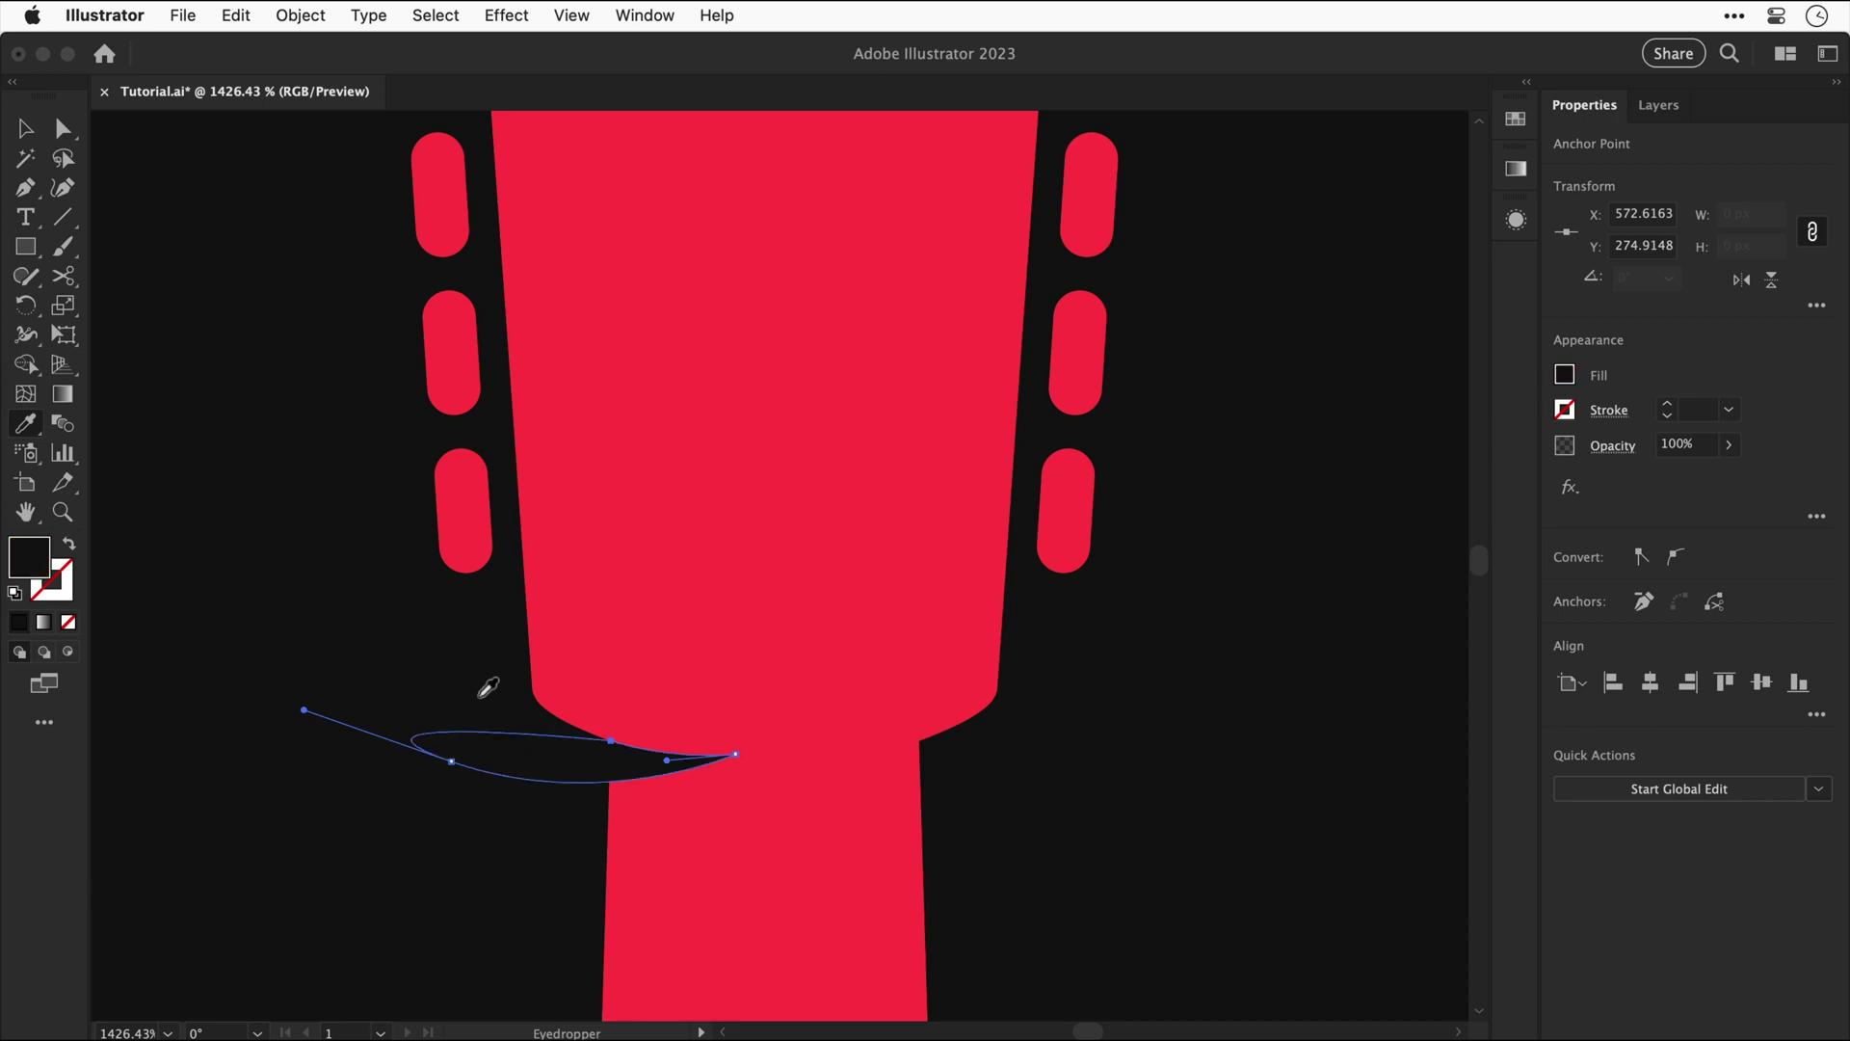
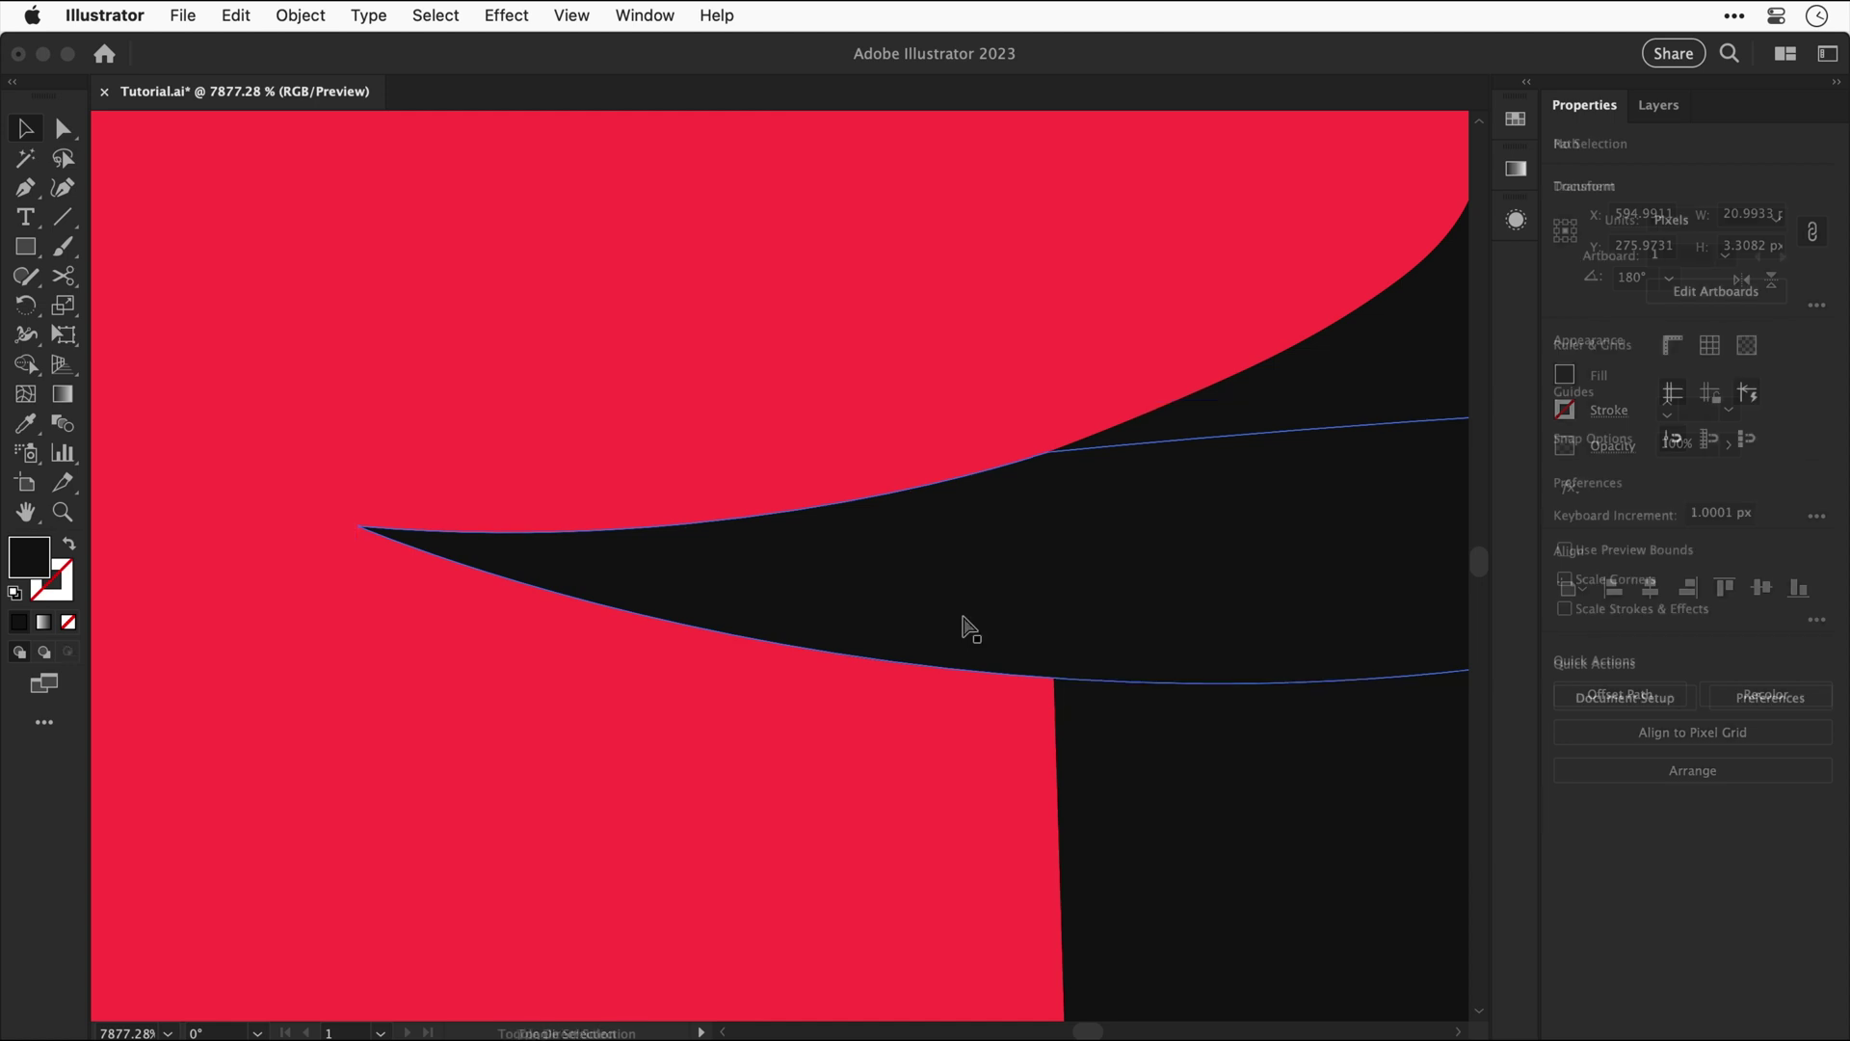
{"action": "key", "text": "super+0"}
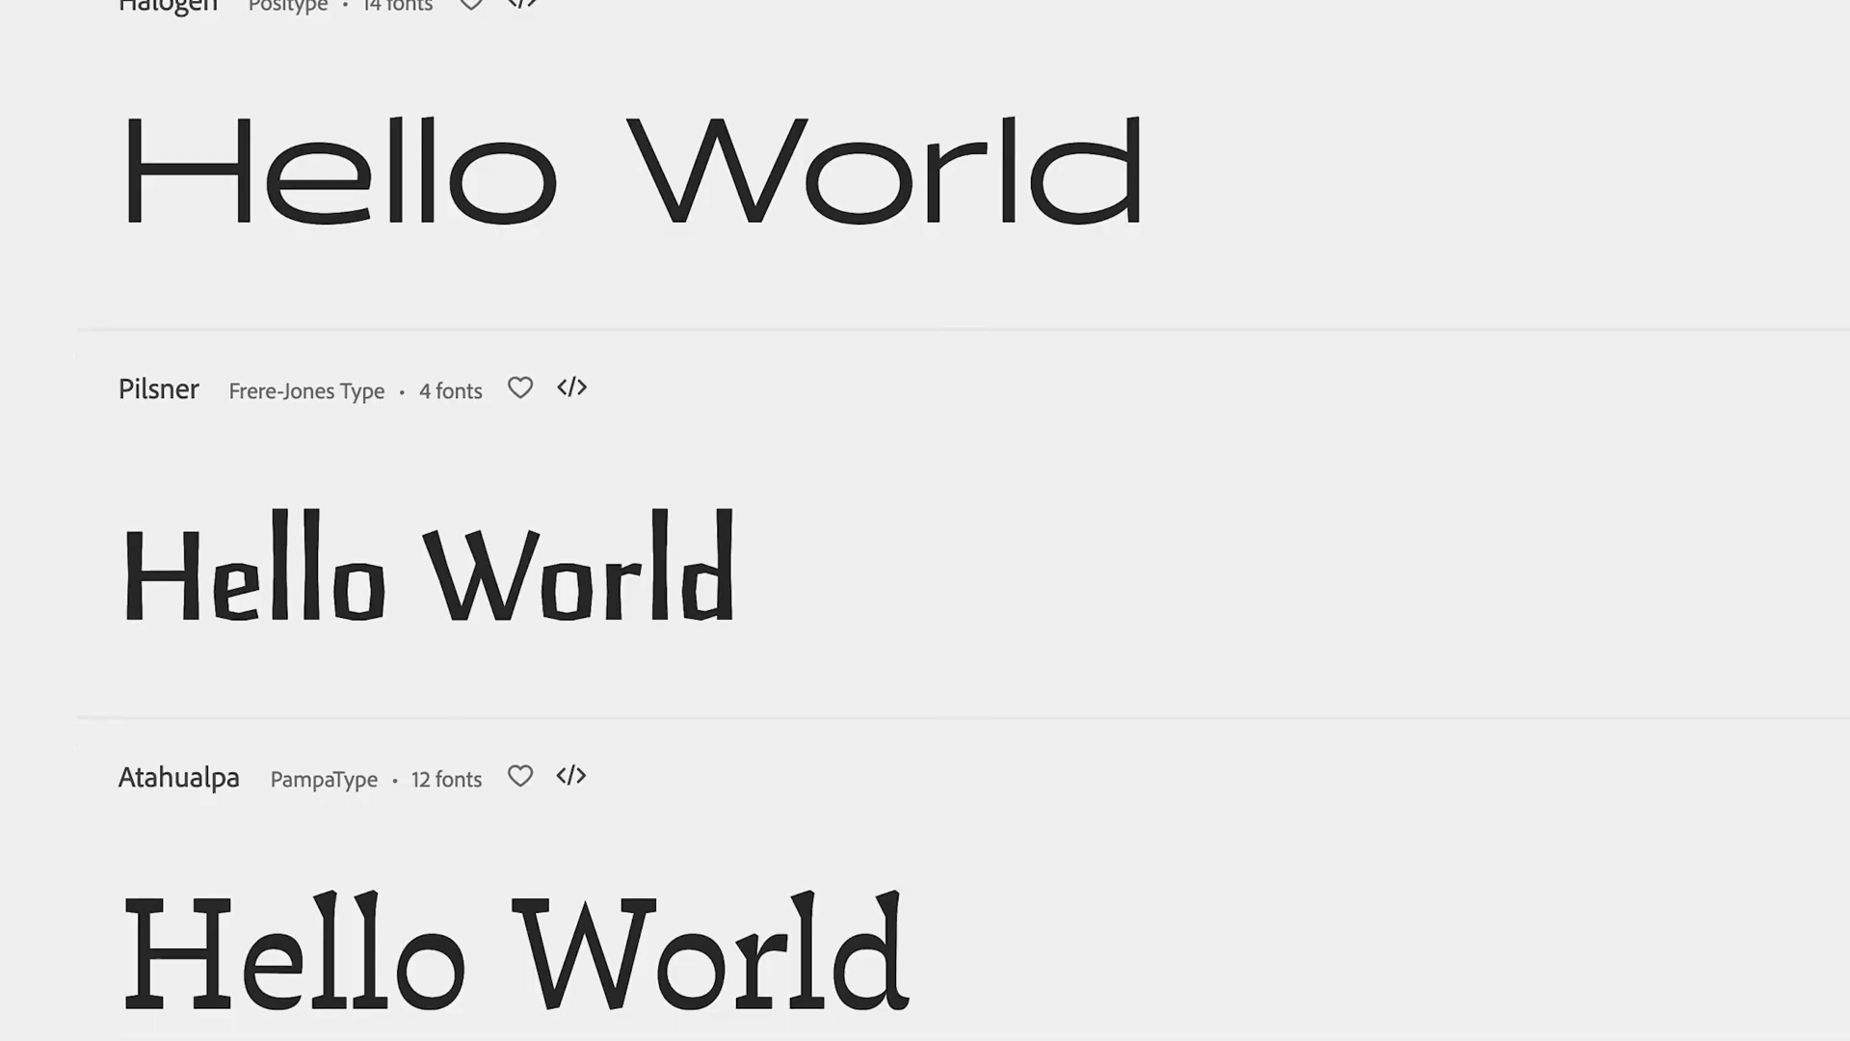
{"action": "scroll", "coordinate": [925, 521], "scroll_direction": "down", "scroll_amount": 4}
{"action": "scroll", "coordinate": [925, 520], "scroll_direction": "down", "scroll_amount": 12}
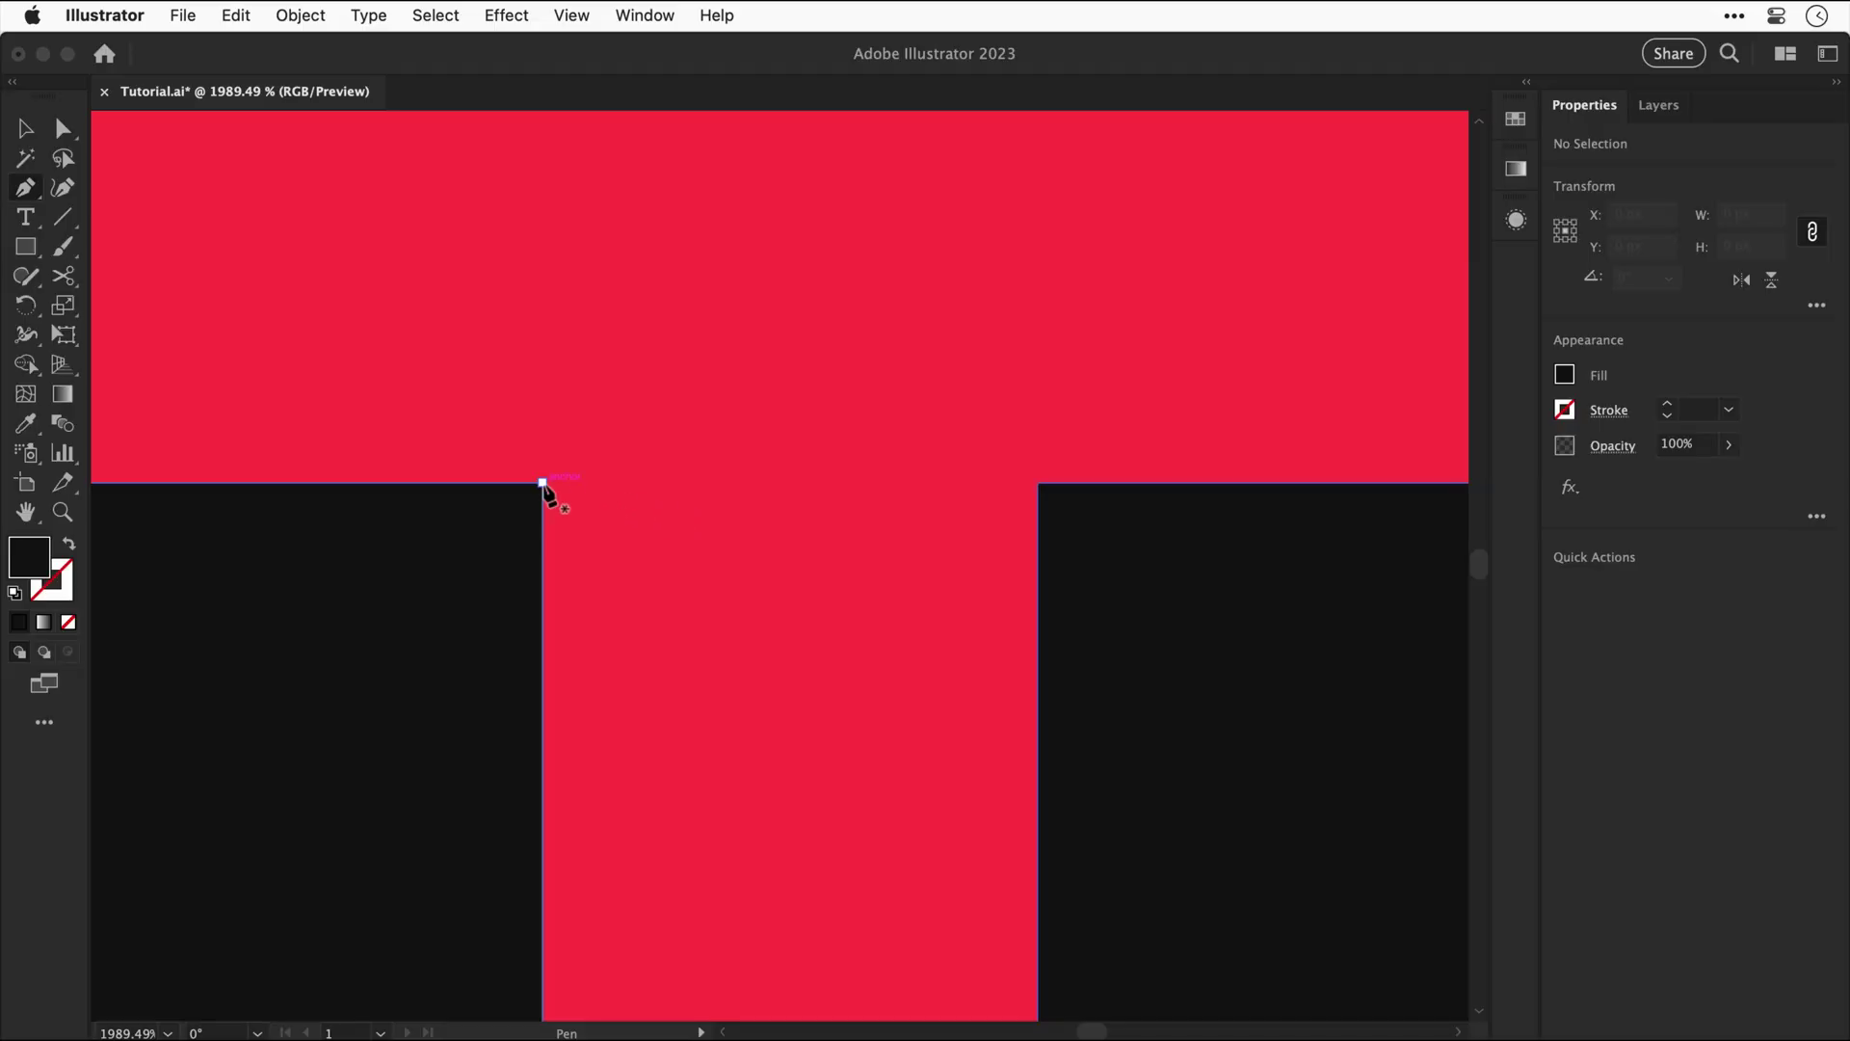
Step: Draw curved black sliver shapes with the Pen tool at the stroke joints of the letters T, A and R
{"action": "left_click", "coordinate": [543, 481]}
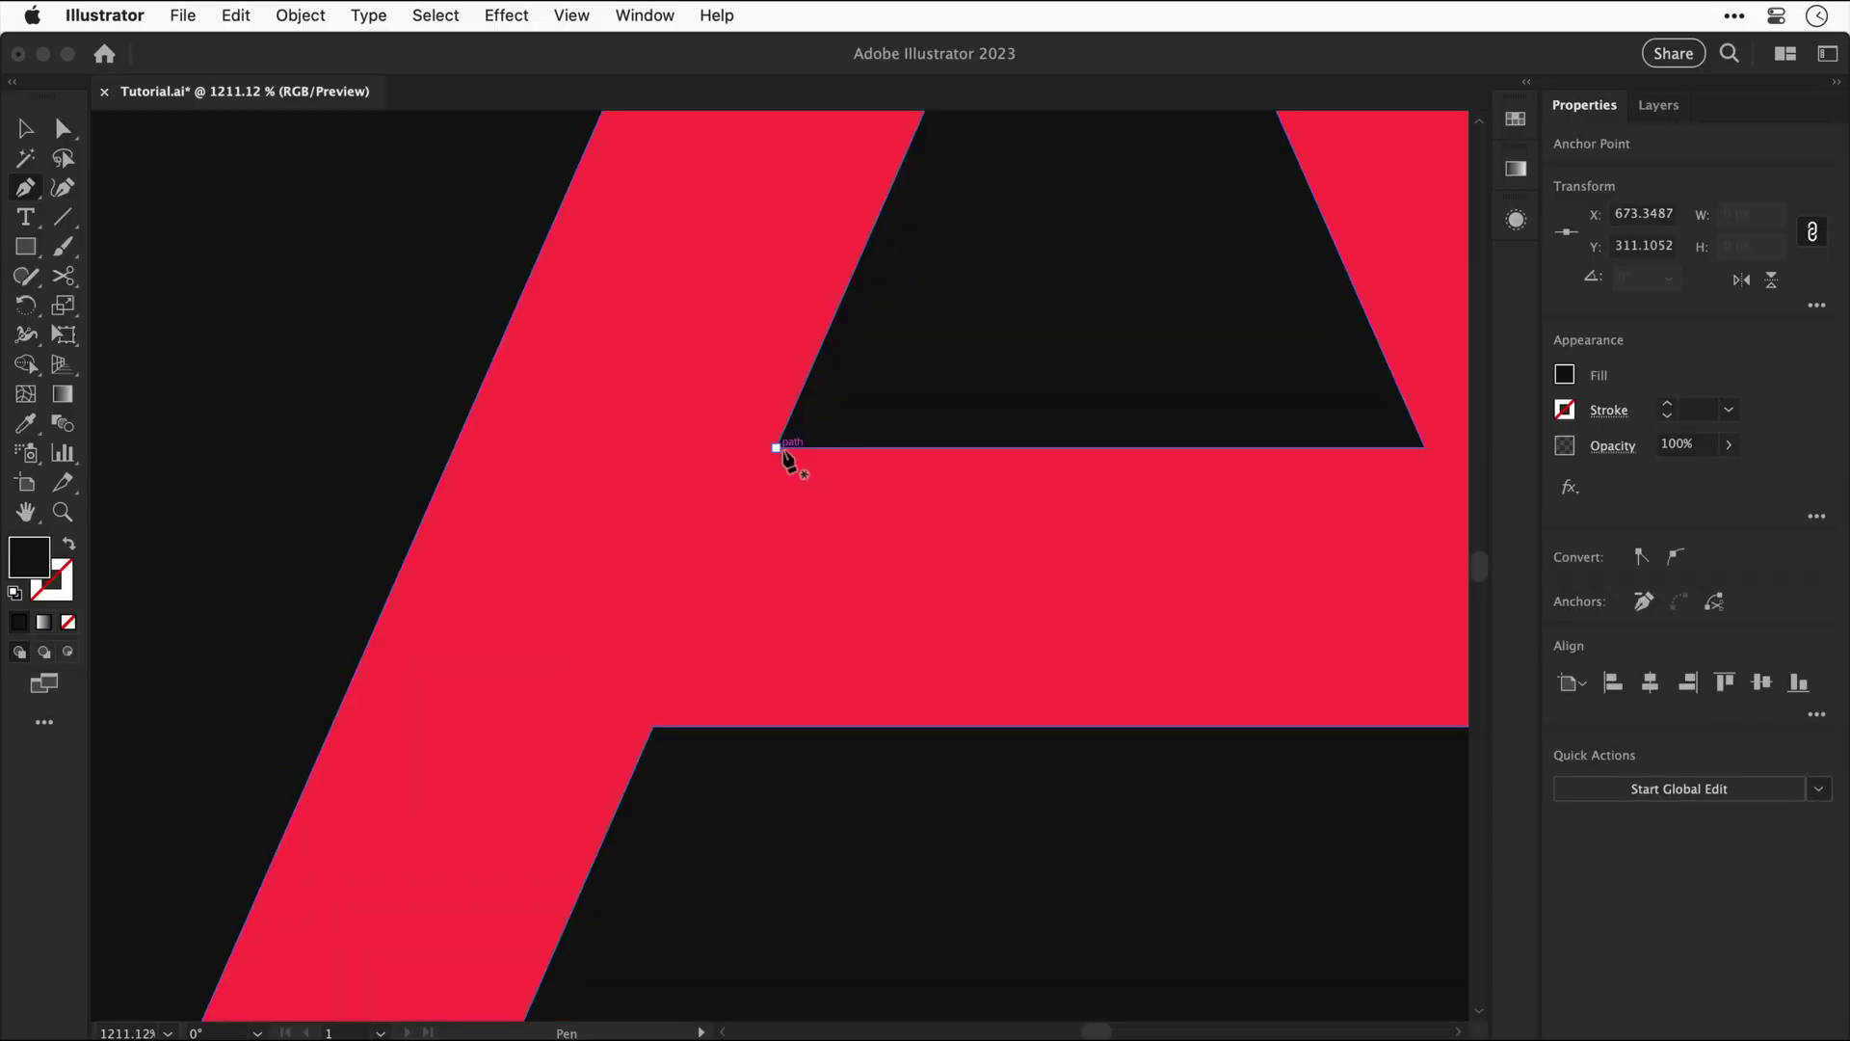
{"action": "left_click", "coordinate": [777, 447]}
{"action": "left_click_drag", "start_coordinate": [704, 633], "coordinate": [1041, 240]}
{"action": "scroll", "coordinate": [533, 759], "scroll_direction": "up", "scroll_amount": 2}
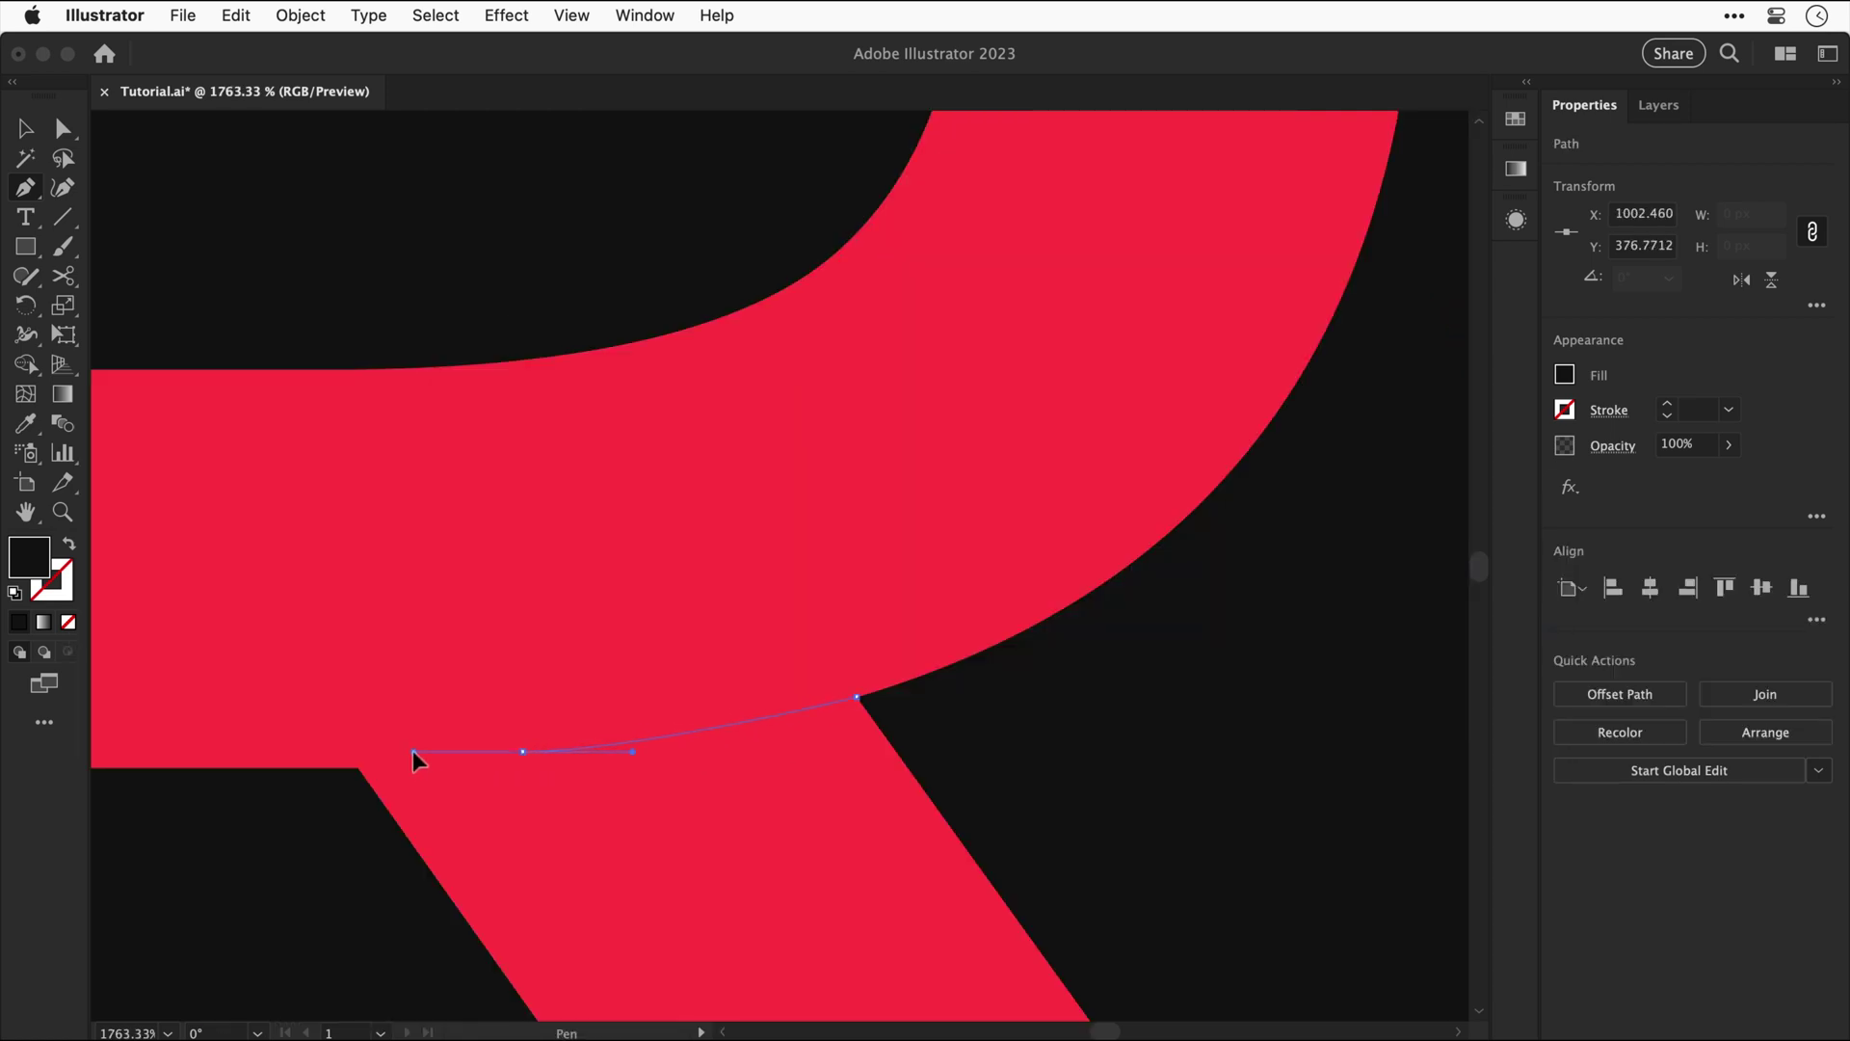
{"action": "left_click_drag", "start_coordinate": [415, 760], "coordinate": [417, 764]}
Step: Change the fill of the background rectangle to the light orange swatch
{"action": "key", "text": "v"}
{"action": "left_click", "coordinate": [1135, 658]}
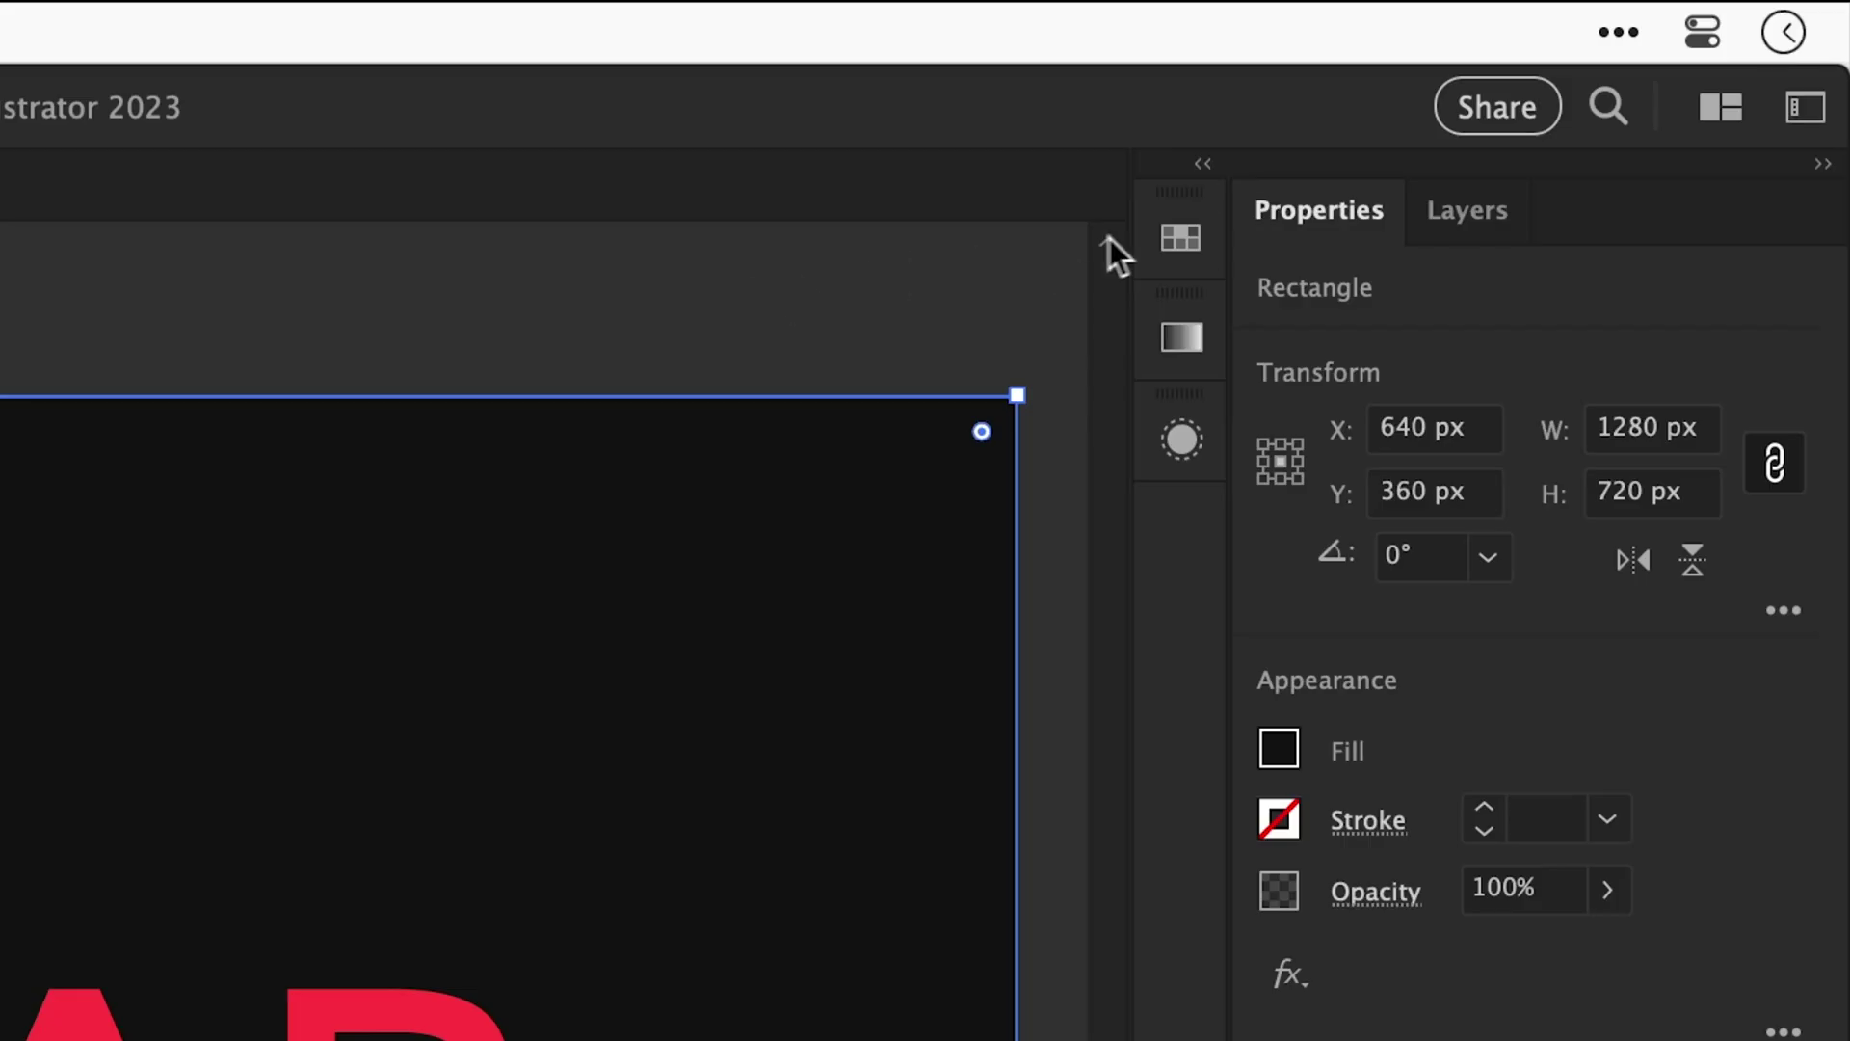
{"action": "left_click", "coordinate": [1181, 236]}
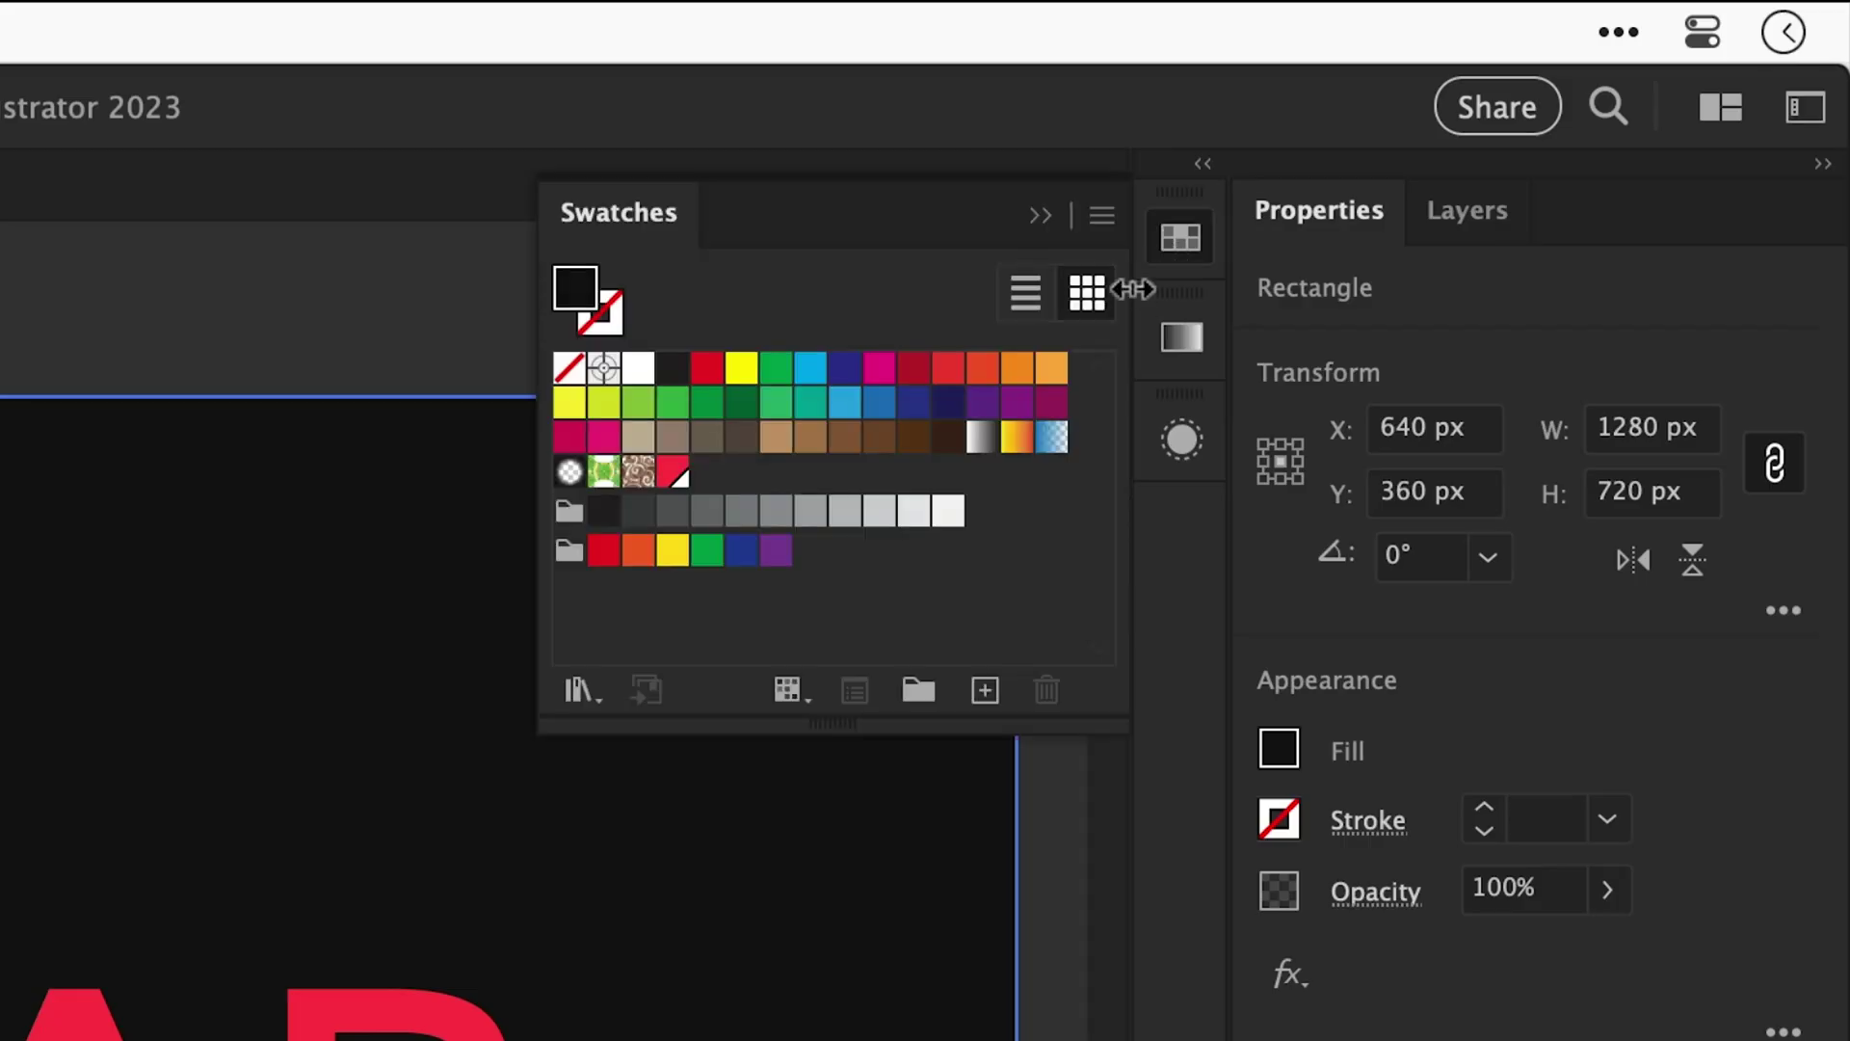
{"action": "left_click", "coordinate": [1053, 374]}
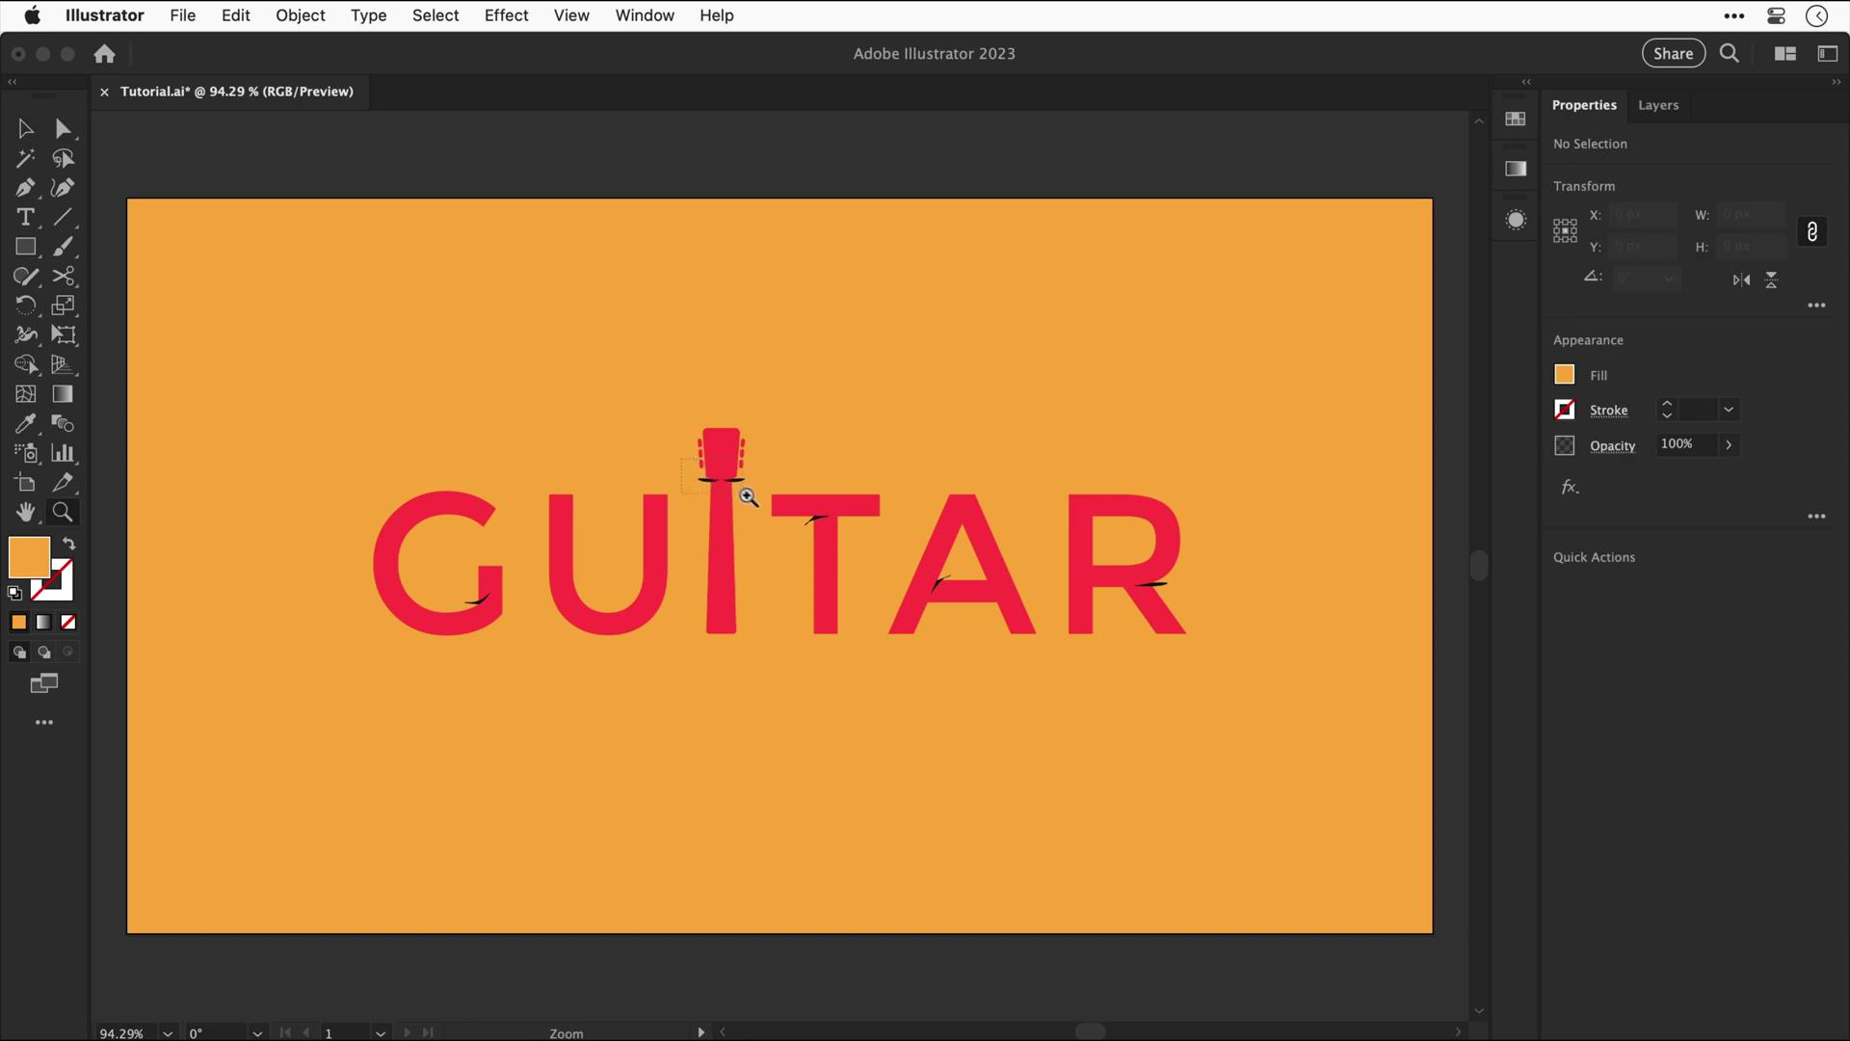
Step: Subtract the left and right black slivers from the guitar neck shape with Minus Front
{"action": "left_click_drag", "start_coordinate": [748, 498], "coordinate": [761, 501]}
{"action": "key", "text": "v"}
{"action": "left_click", "coordinate": [665, 574]}
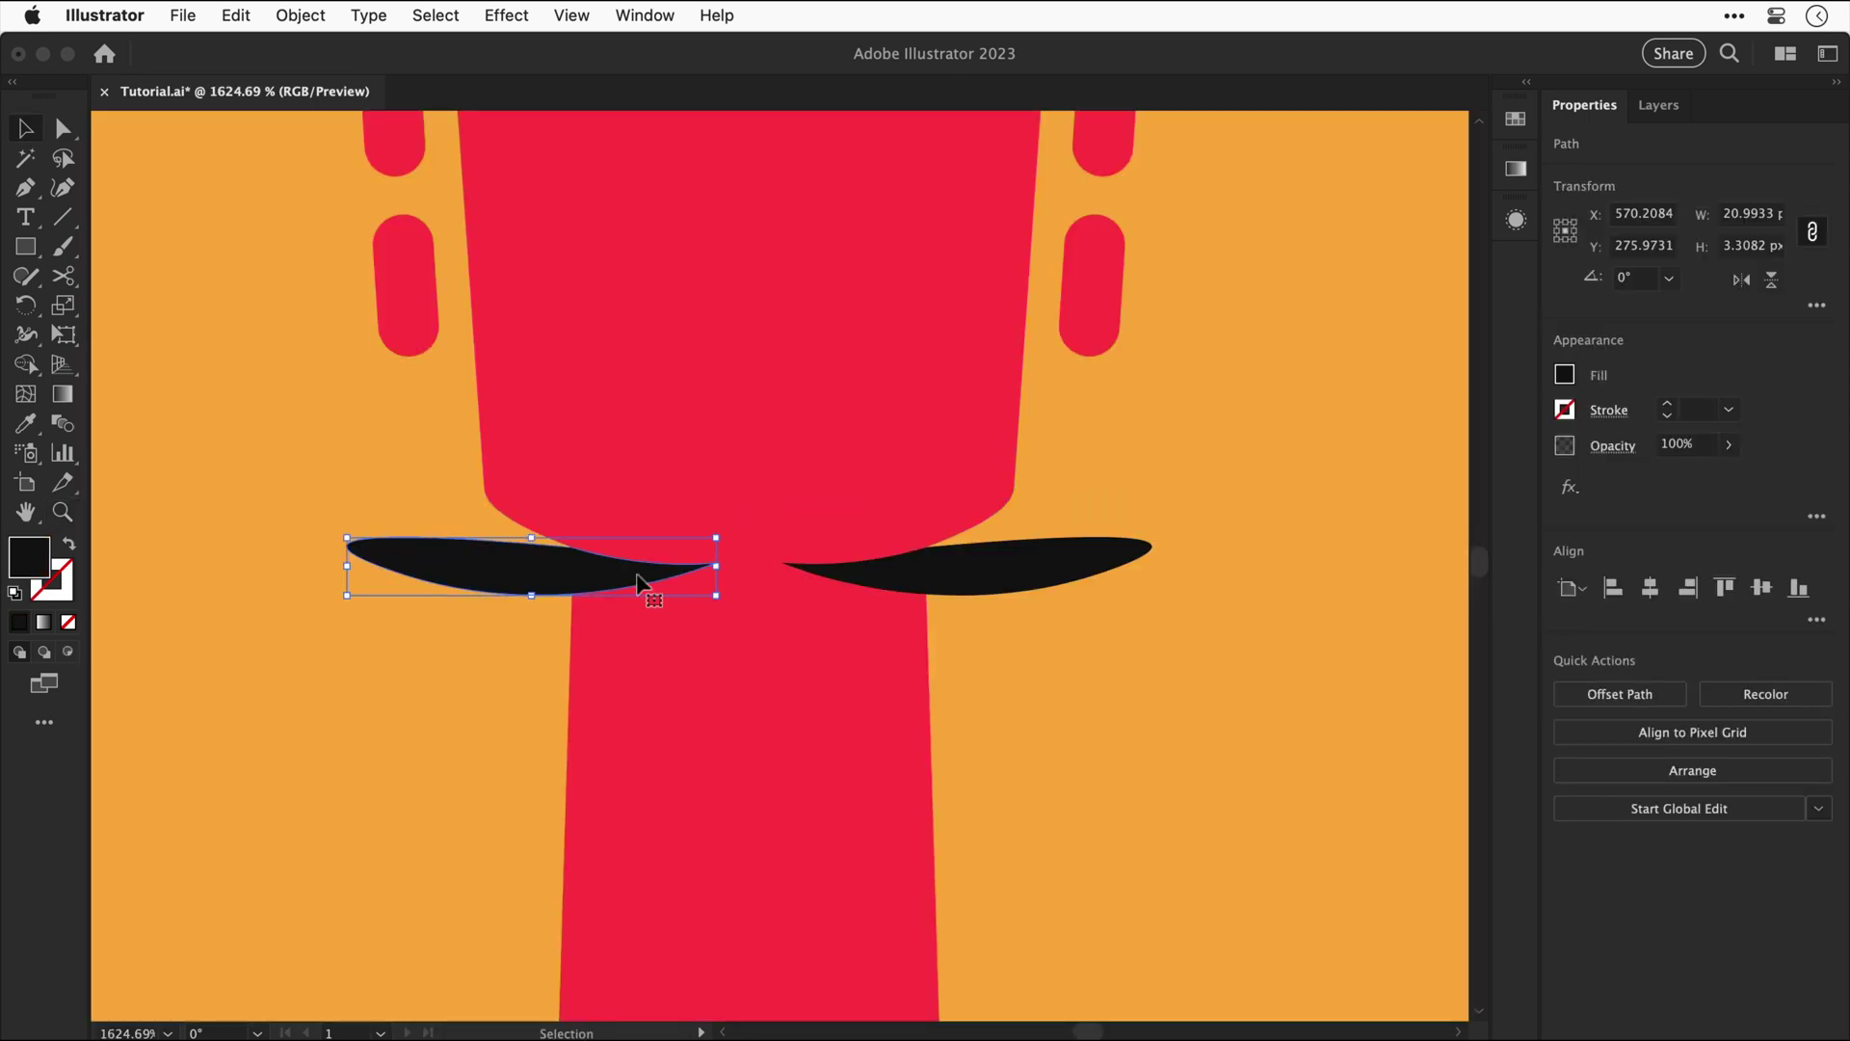
{"action": "left_click", "coordinate": [684, 510], "text": "shift"}
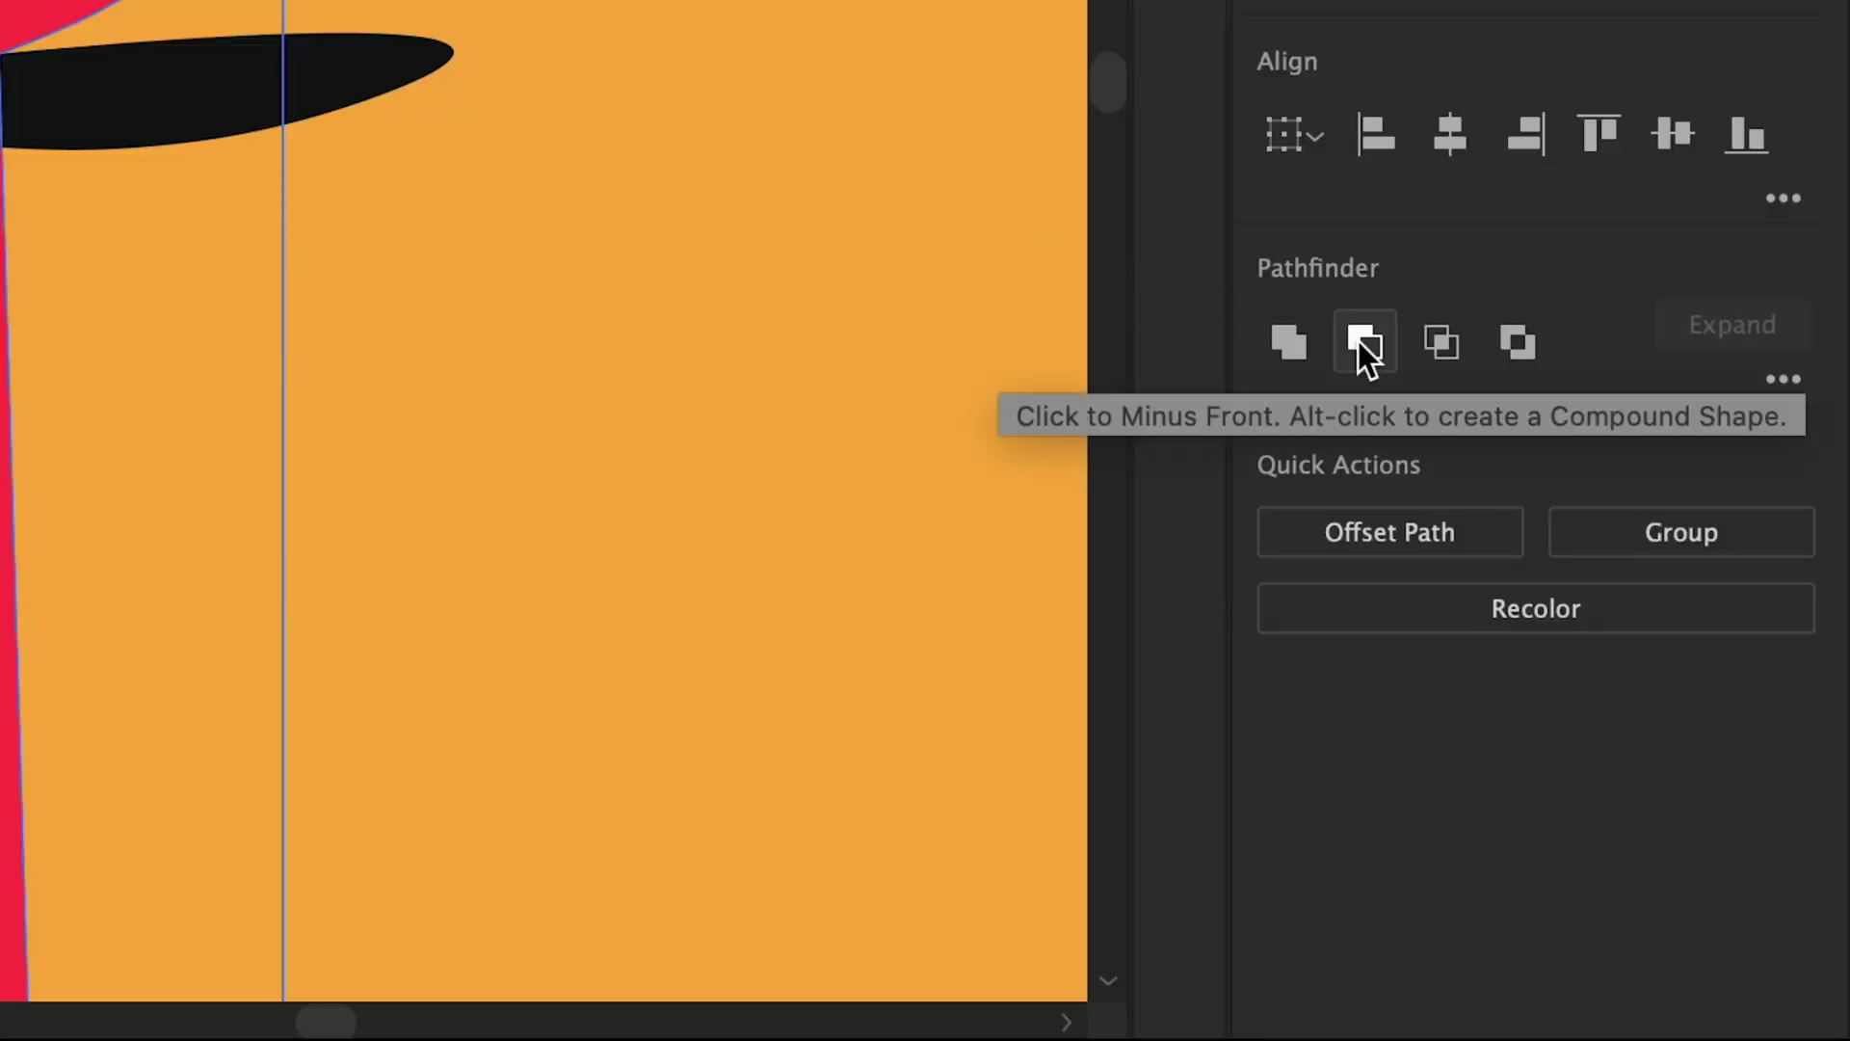
{"action": "left_click", "coordinate": [1359, 343]}
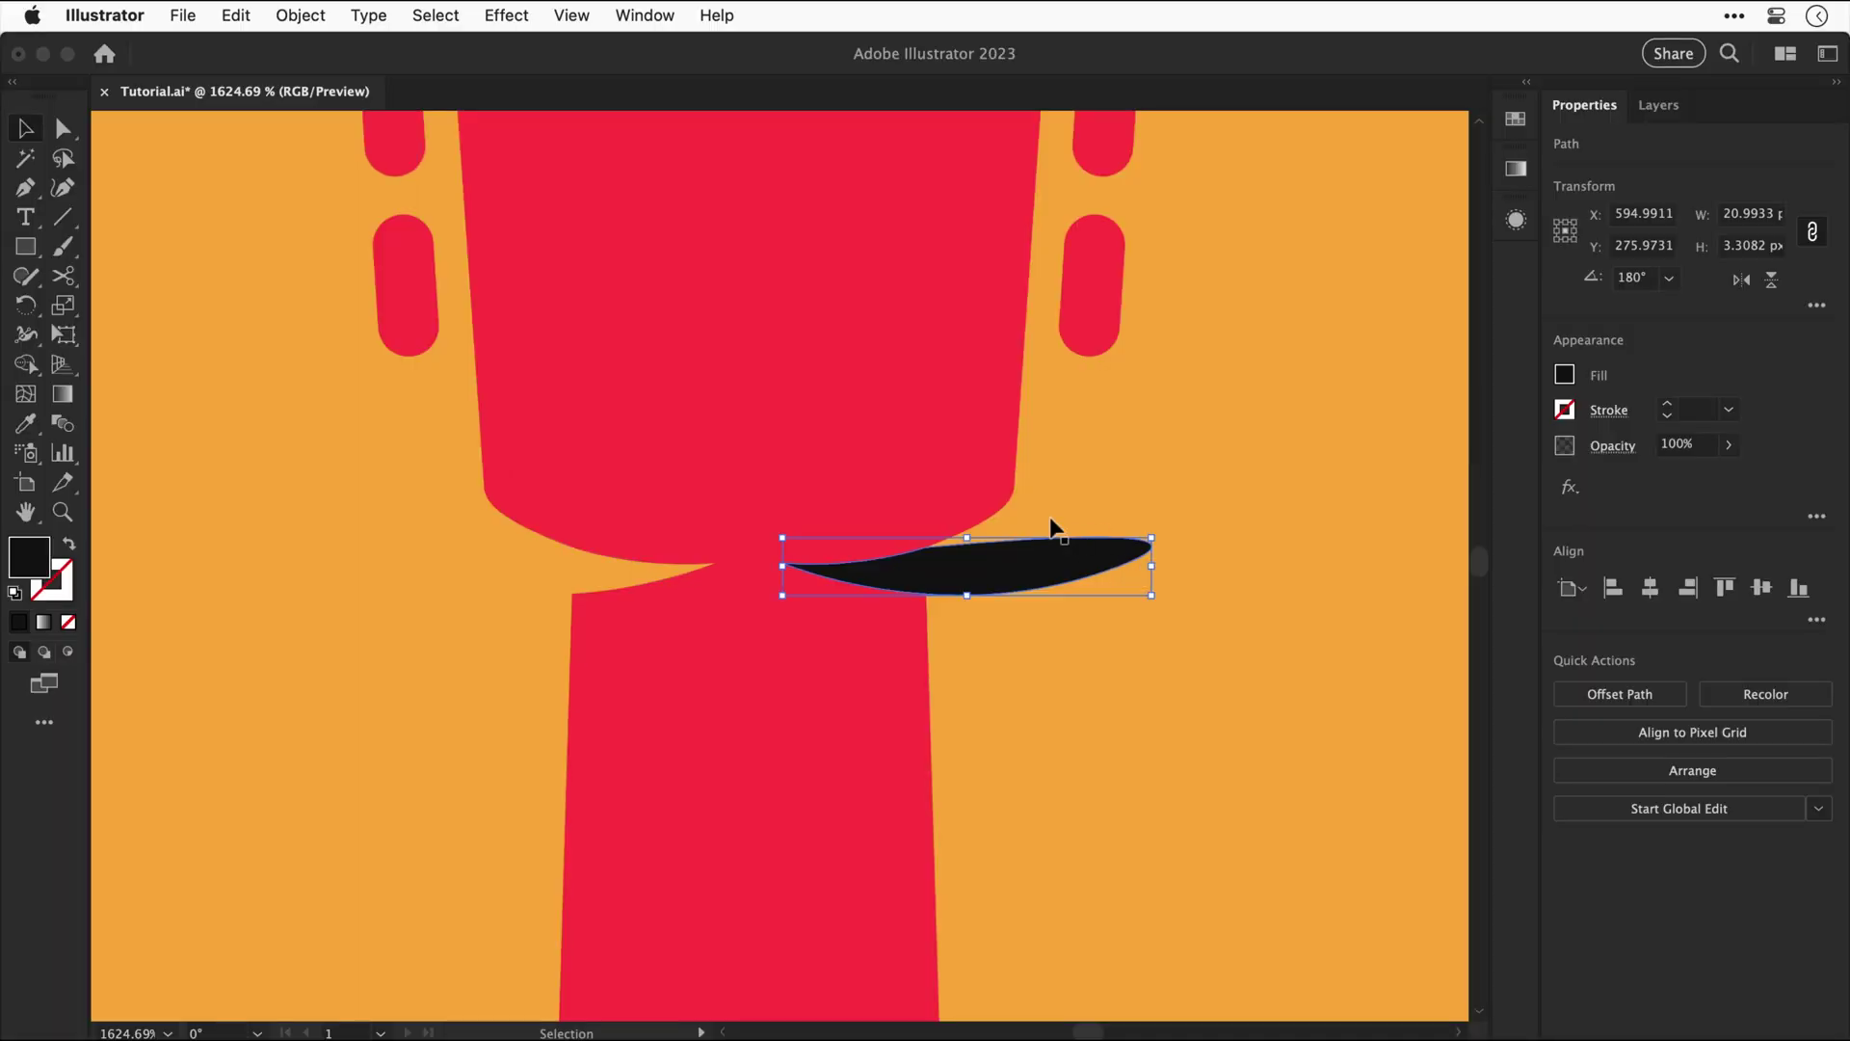
{"action": "left_click", "coordinate": [1323, 422], "text": "shift"}
{"action": "left_click", "coordinate": [1608, 692]}
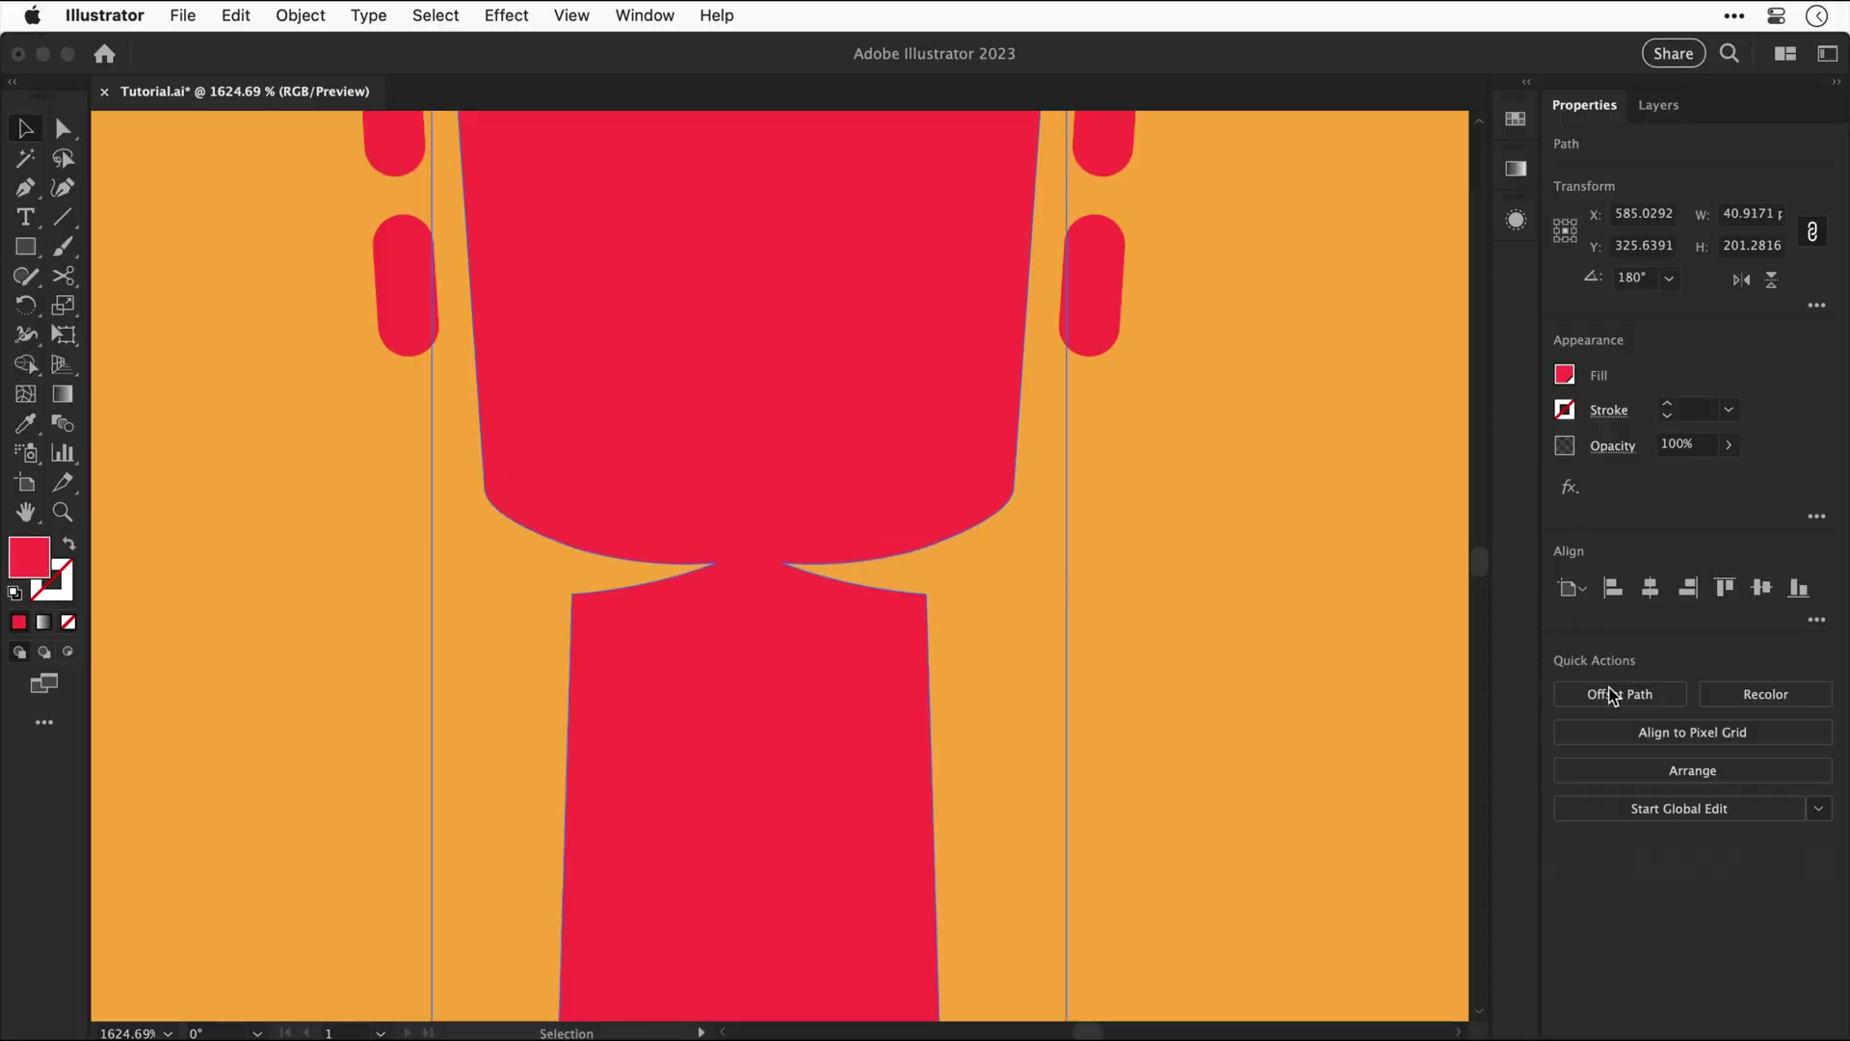